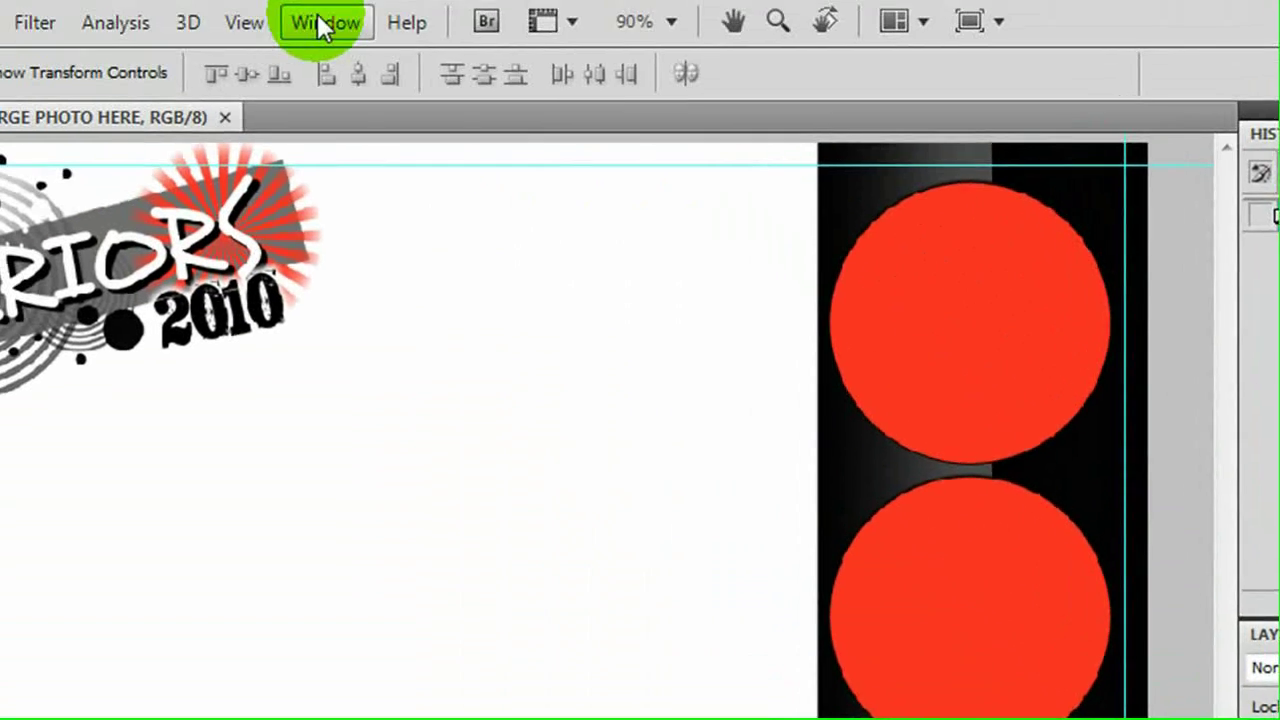
Select the 2 PHOTOS /LONG PHOTO group in the Layers panel
click(335, 30)
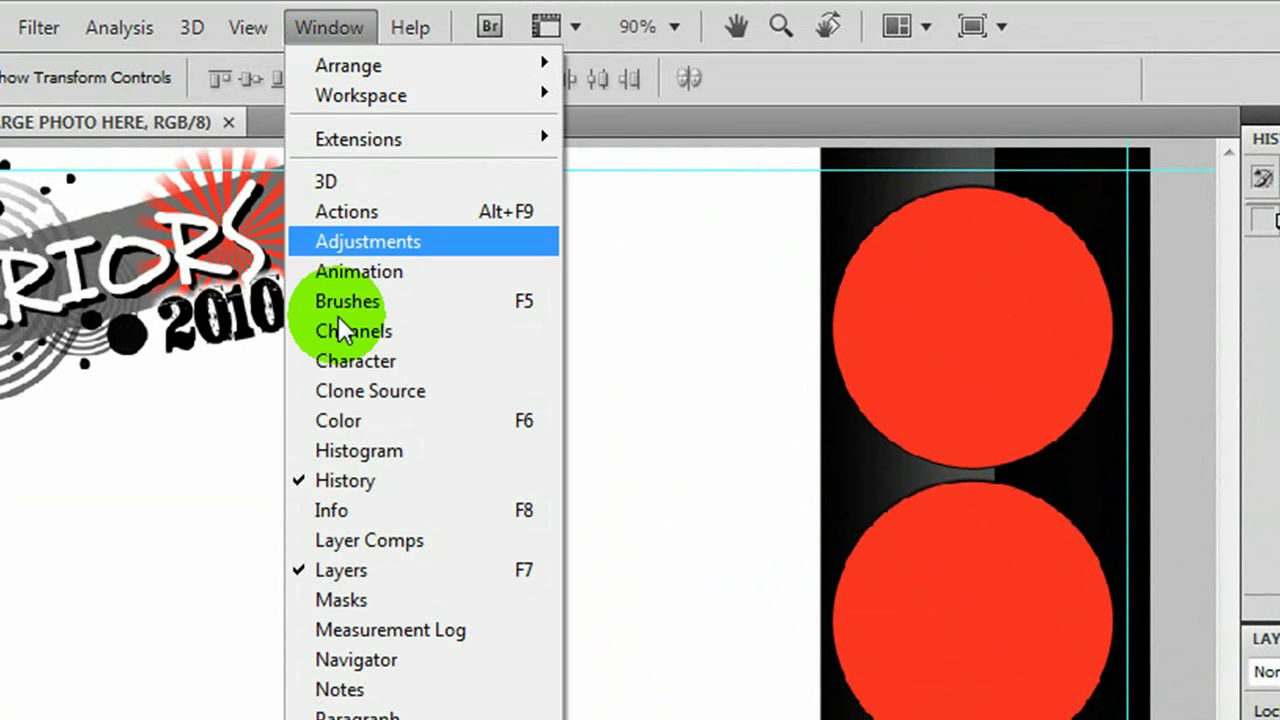
click(1155, 15)
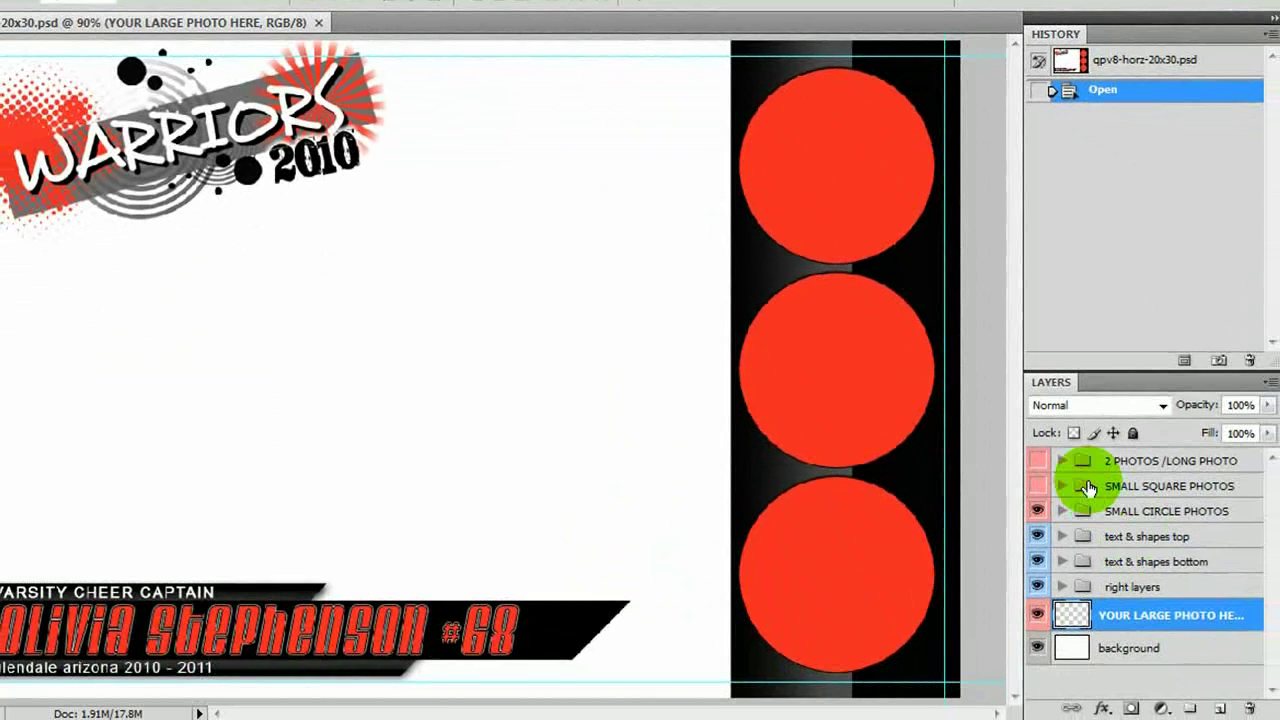
click(1130, 466)
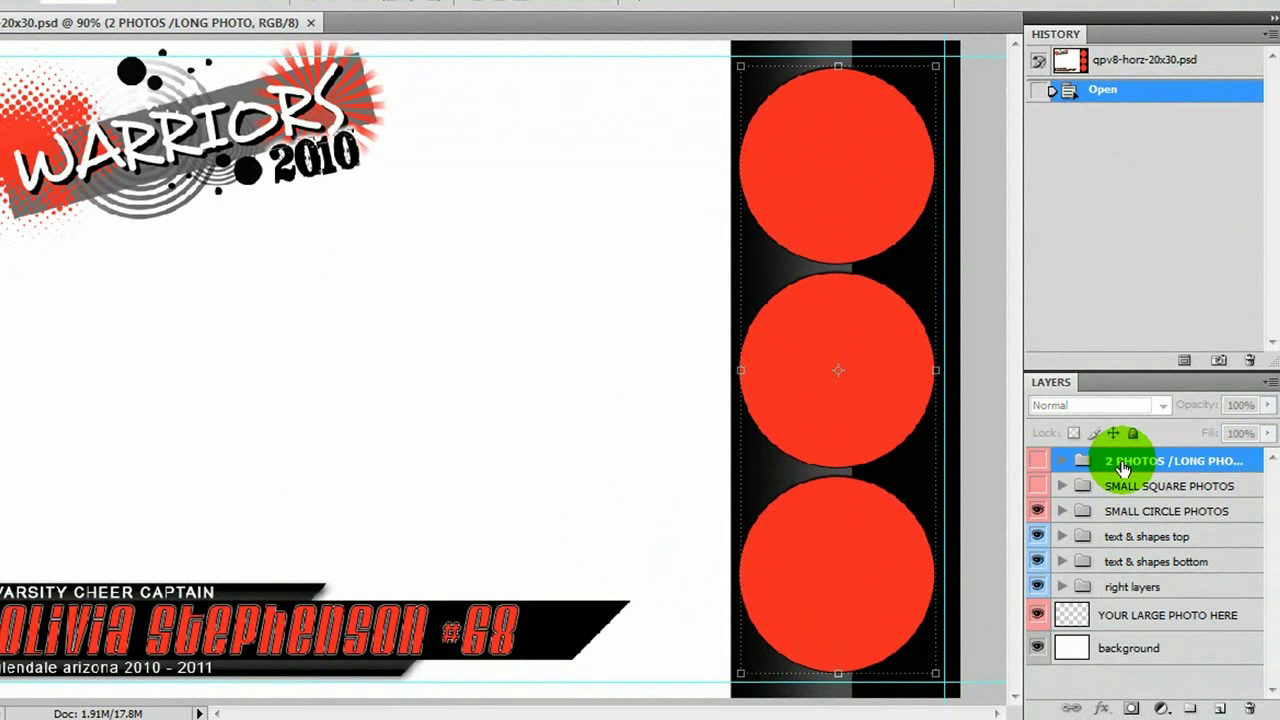
drag(1122, 468, 1119, 470)
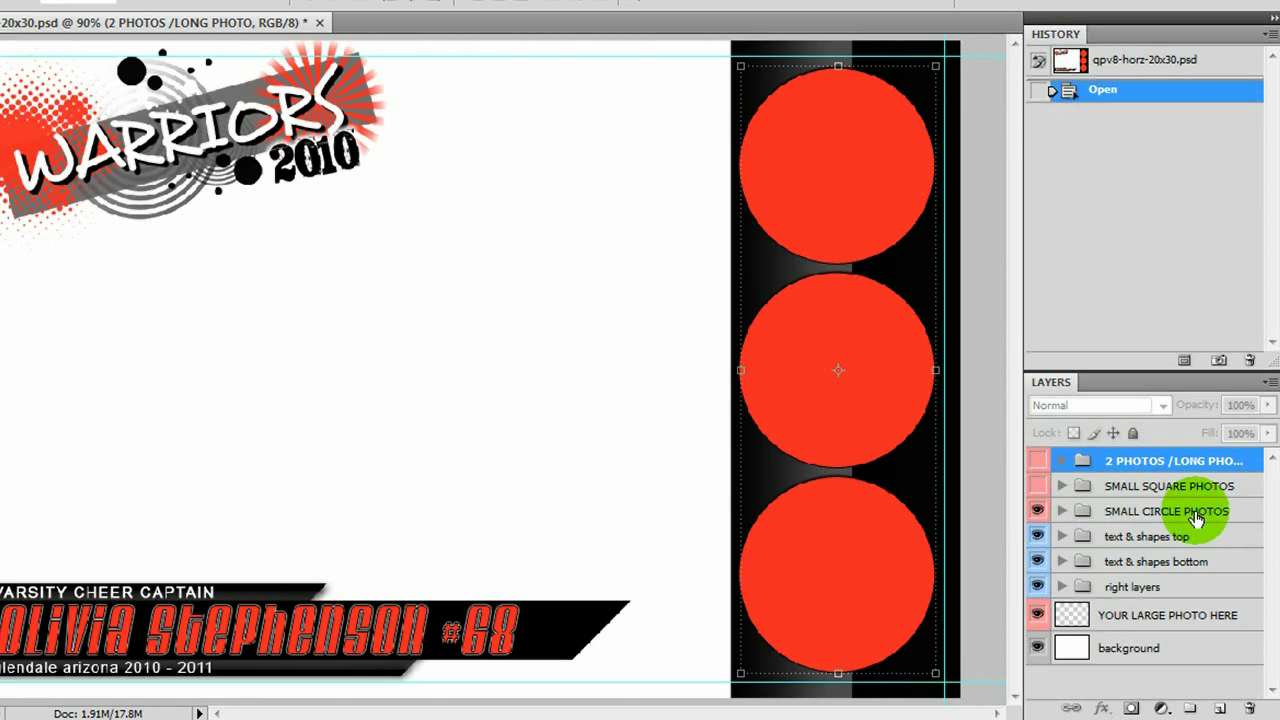
Hide the SMALL CIRCLE PHOTOS placeholders and show the 2 PHOTOS /LONG PHOTO group
click(1037, 512)
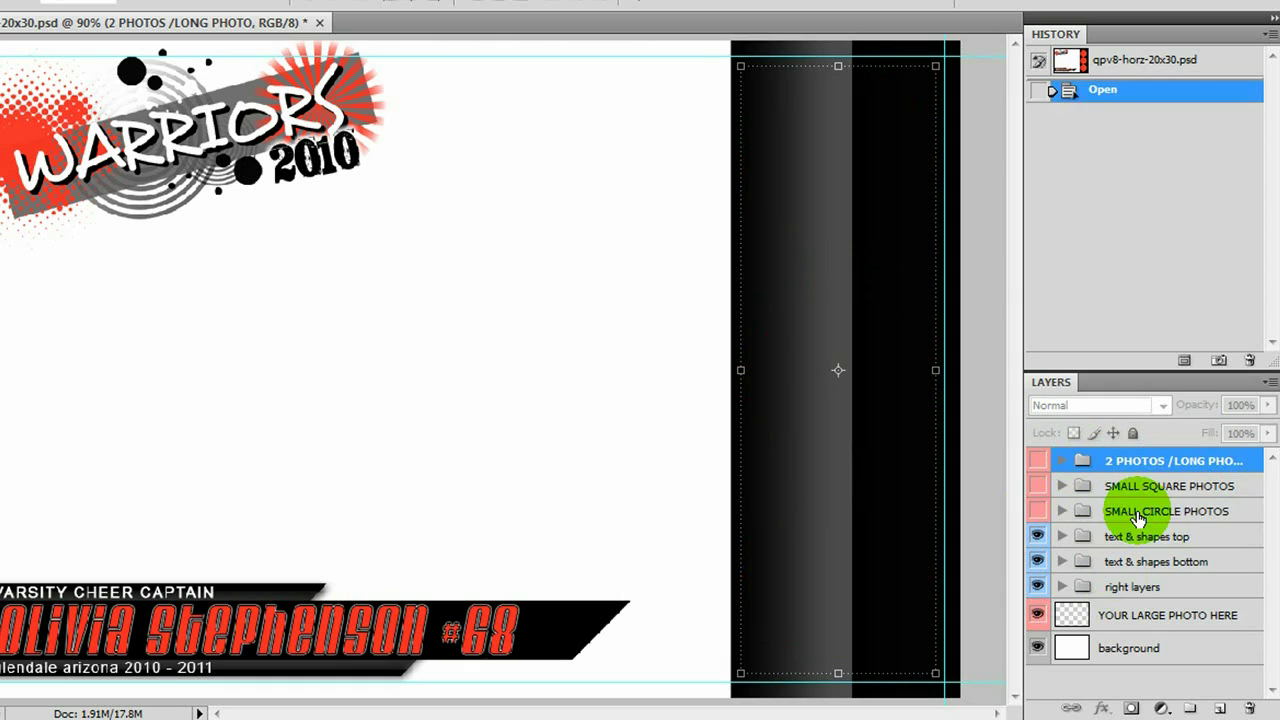
click(1037, 487)
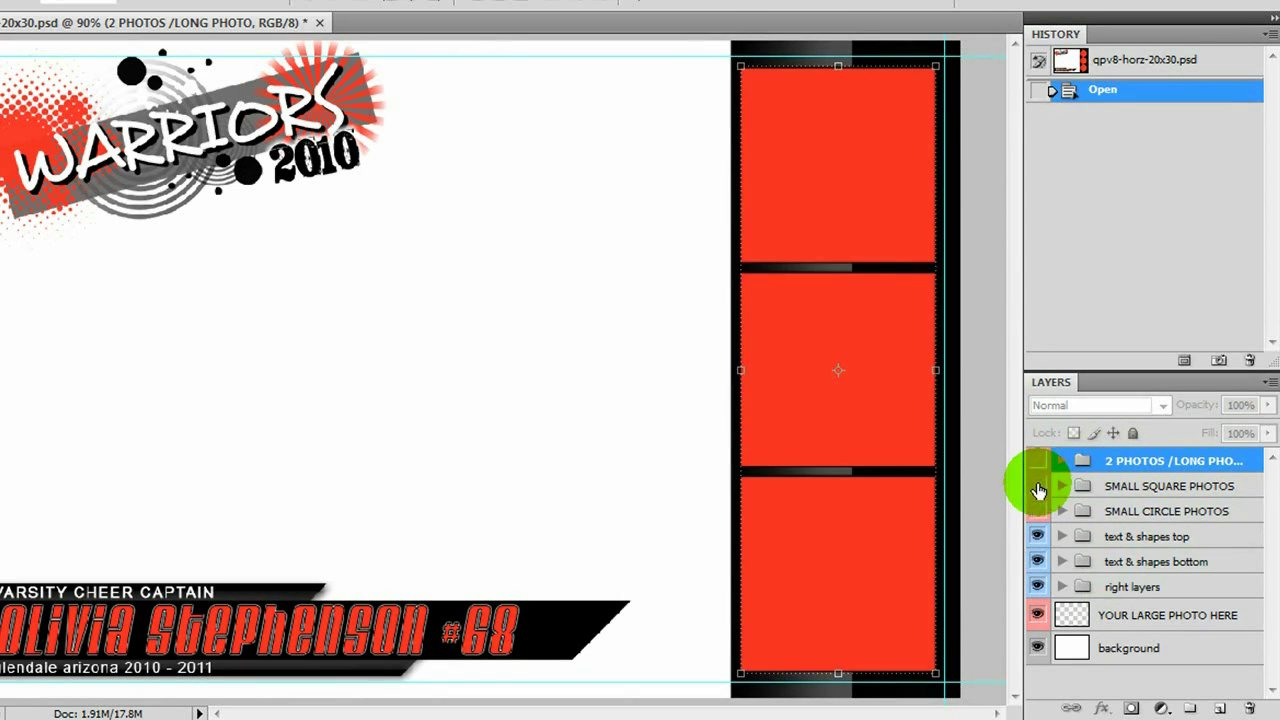
click(1037, 489)
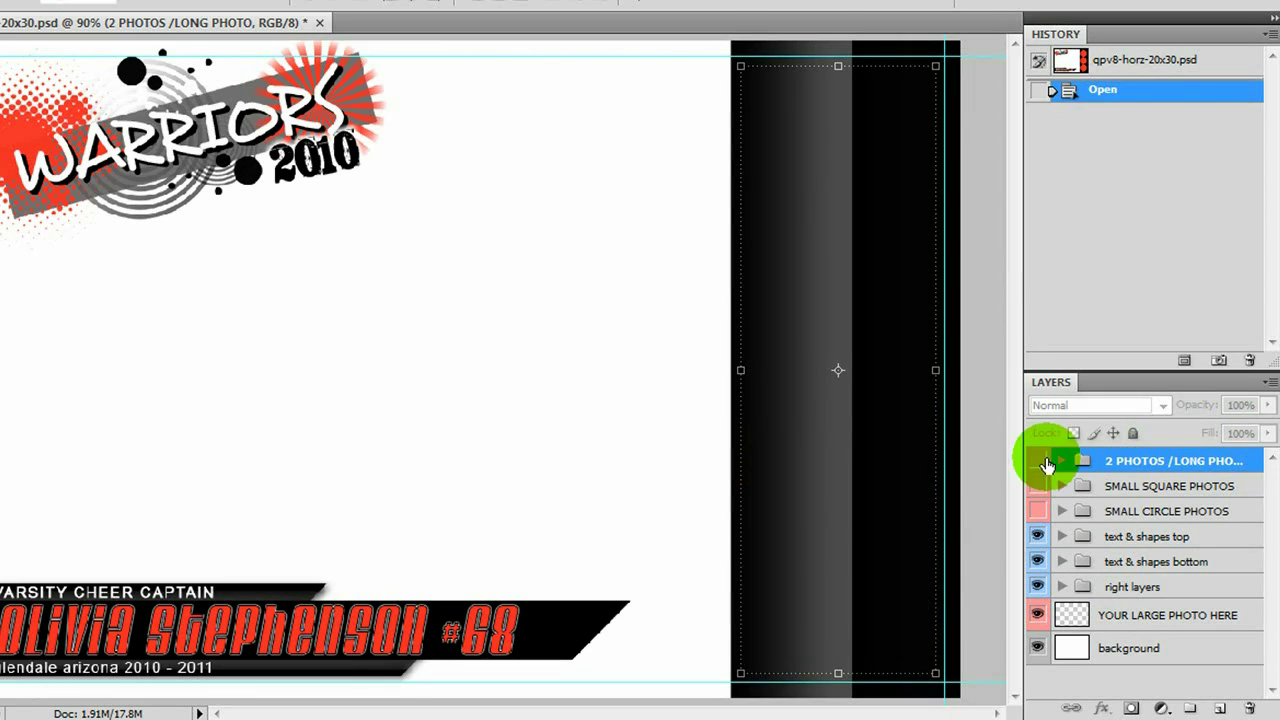
click(1038, 462)
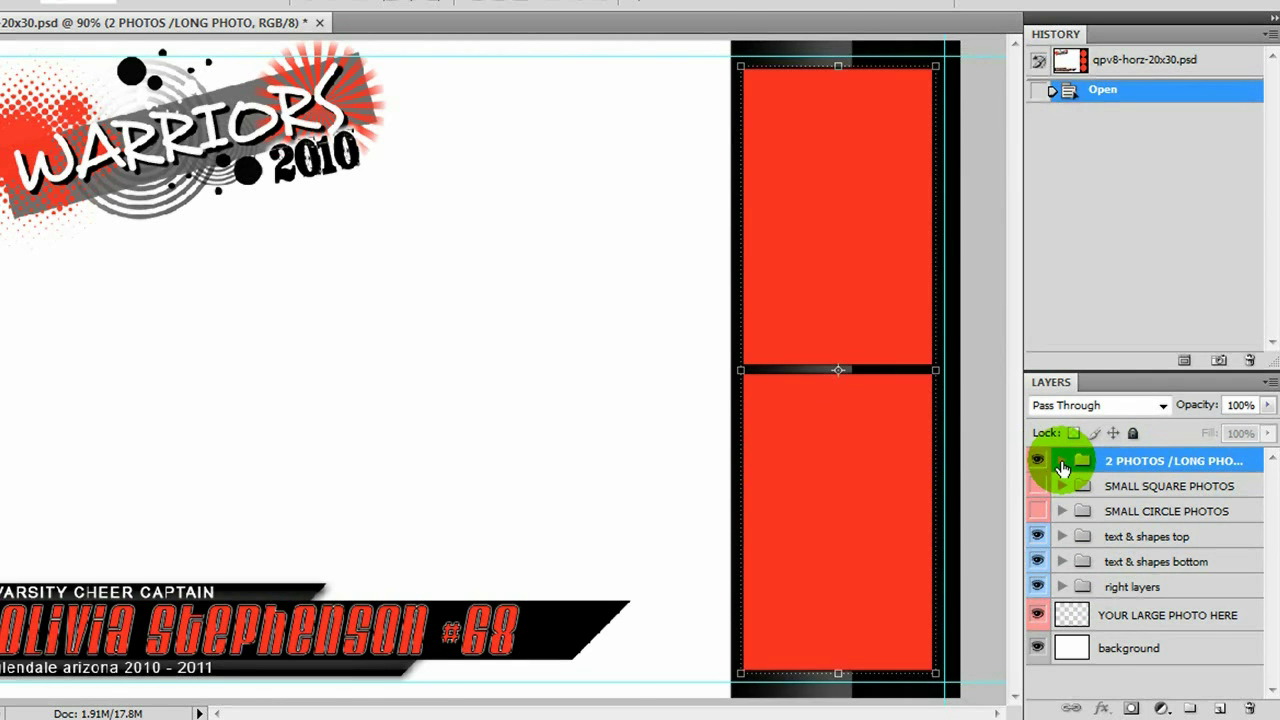
Inside the group, hide both RIGHT PHOTO layers, show CLIP LONG PHOTO, then collapse it
click(1062, 461)
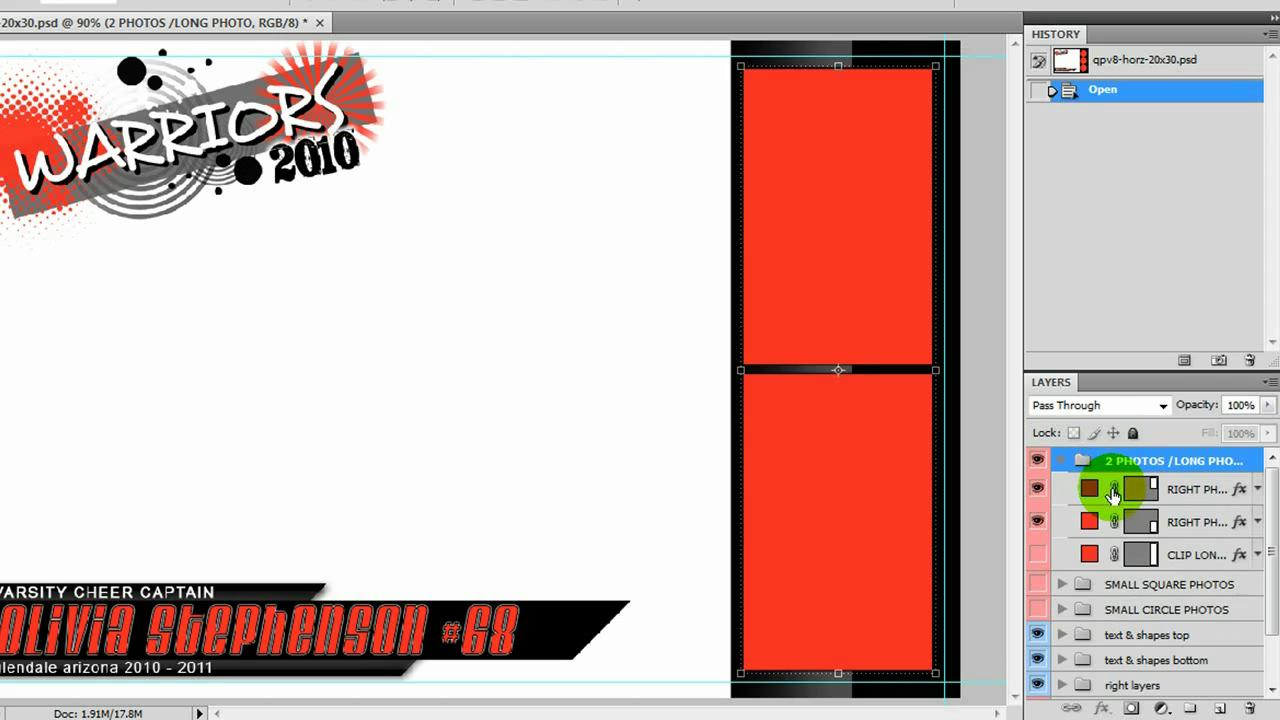
click(1039, 494)
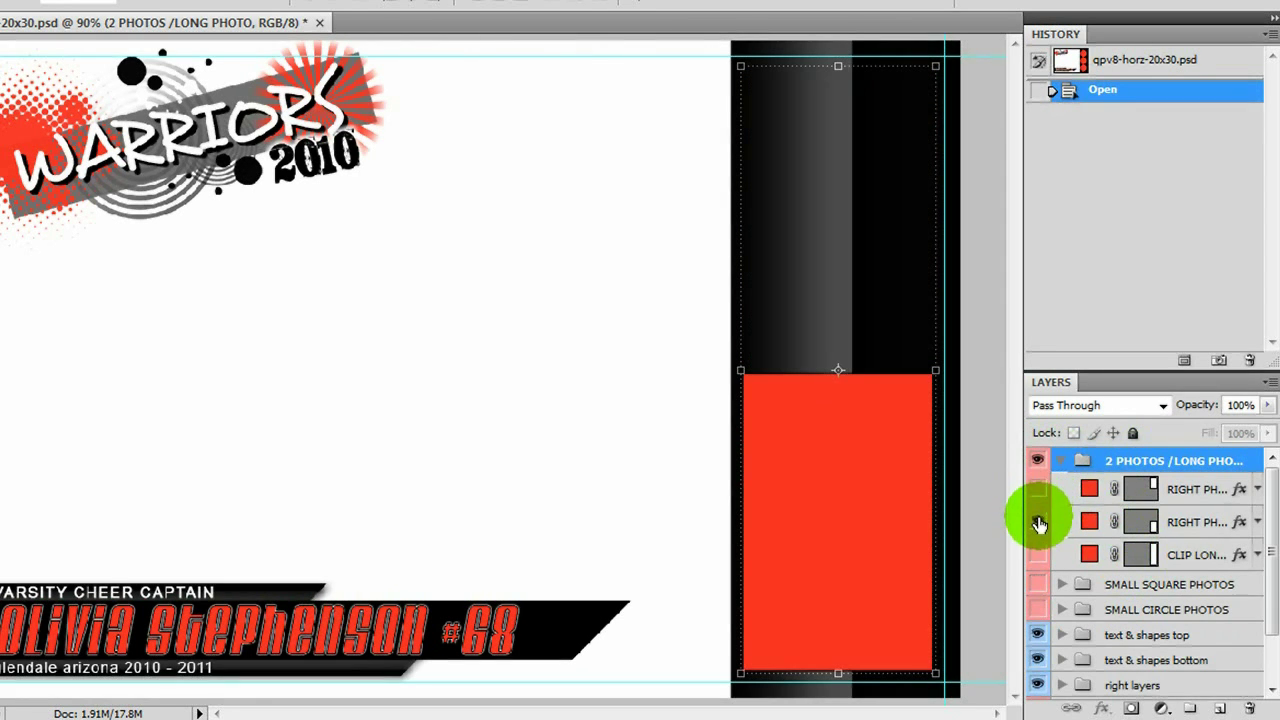
click(1038, 522)
click(1039, 563)
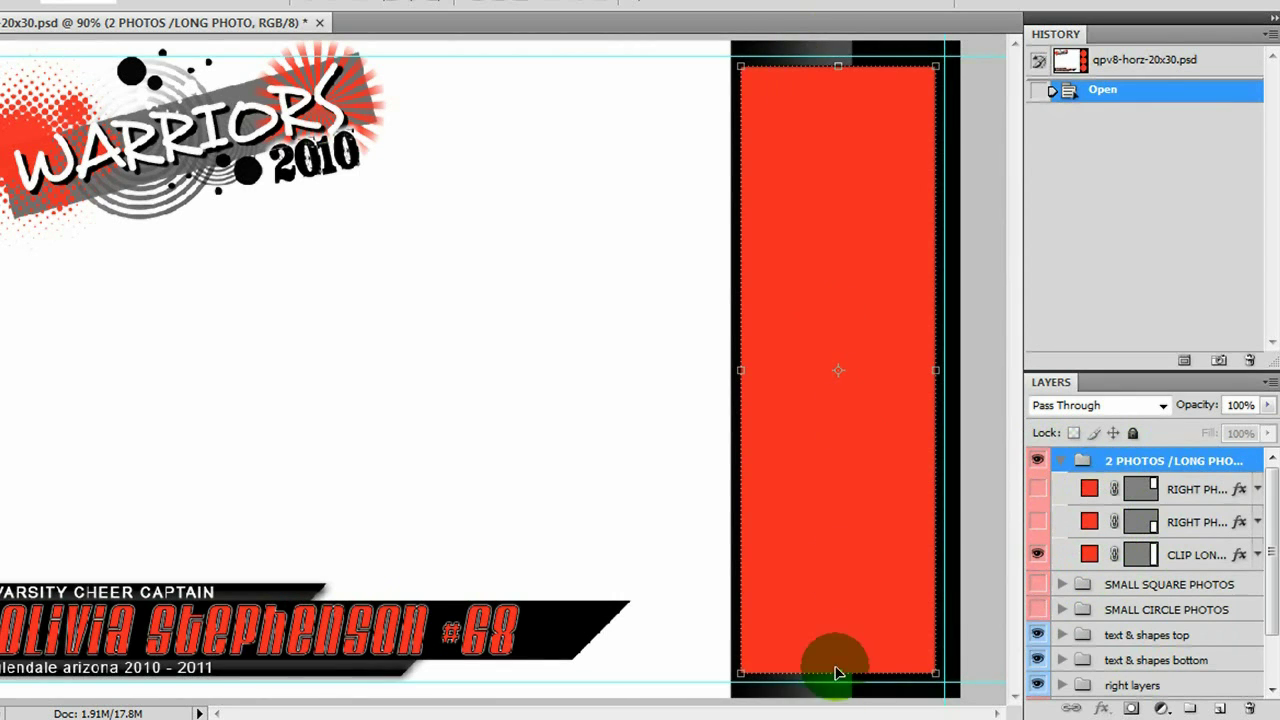
click(1059, 462)
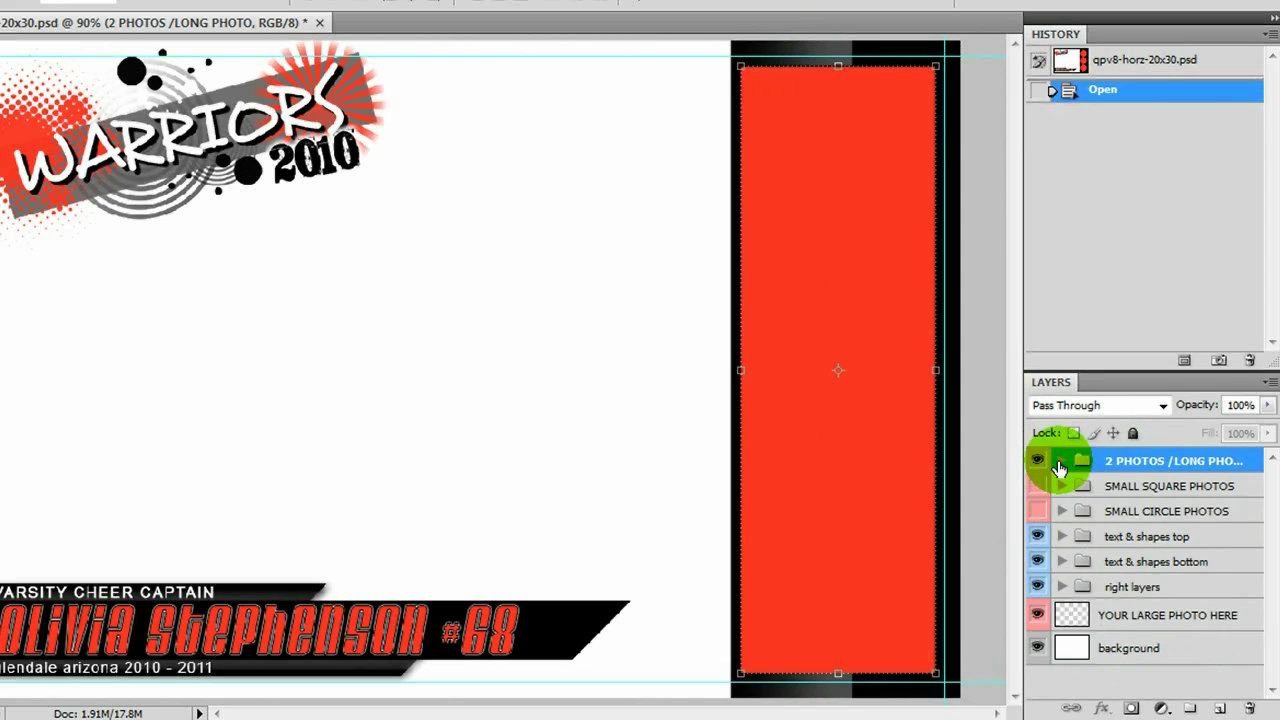
click(1095, 536)
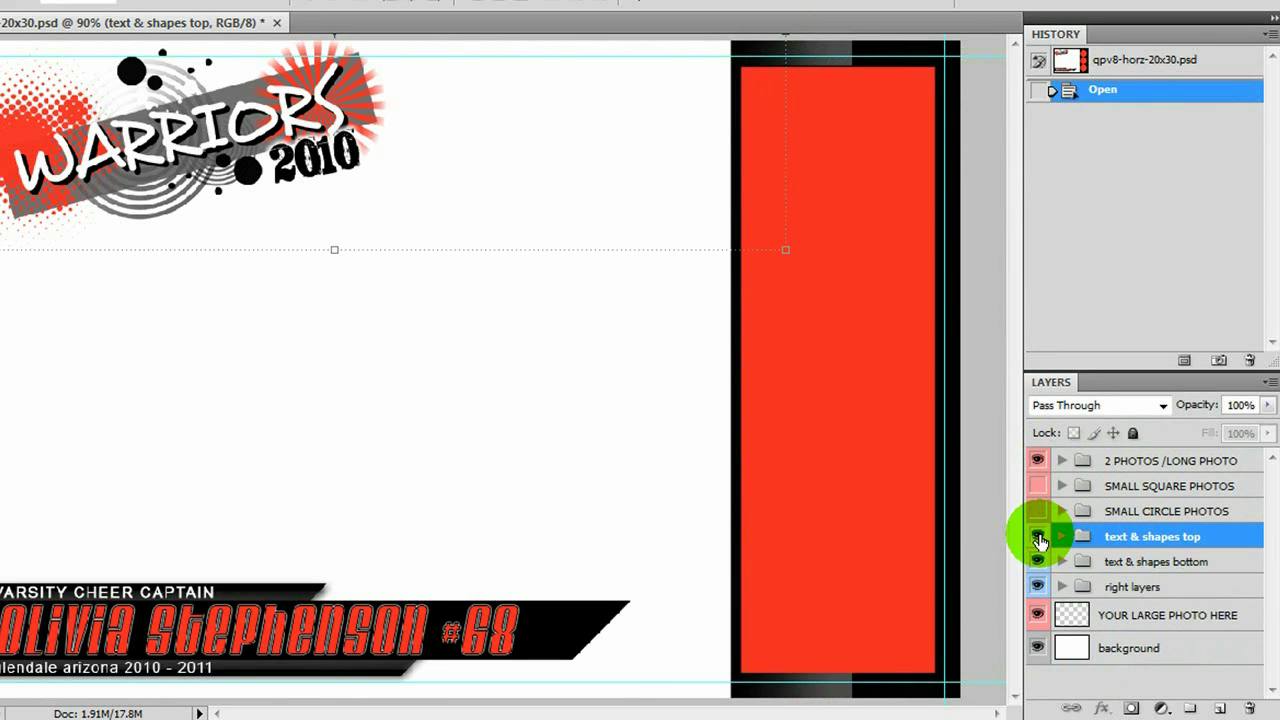
click(1038, 537)
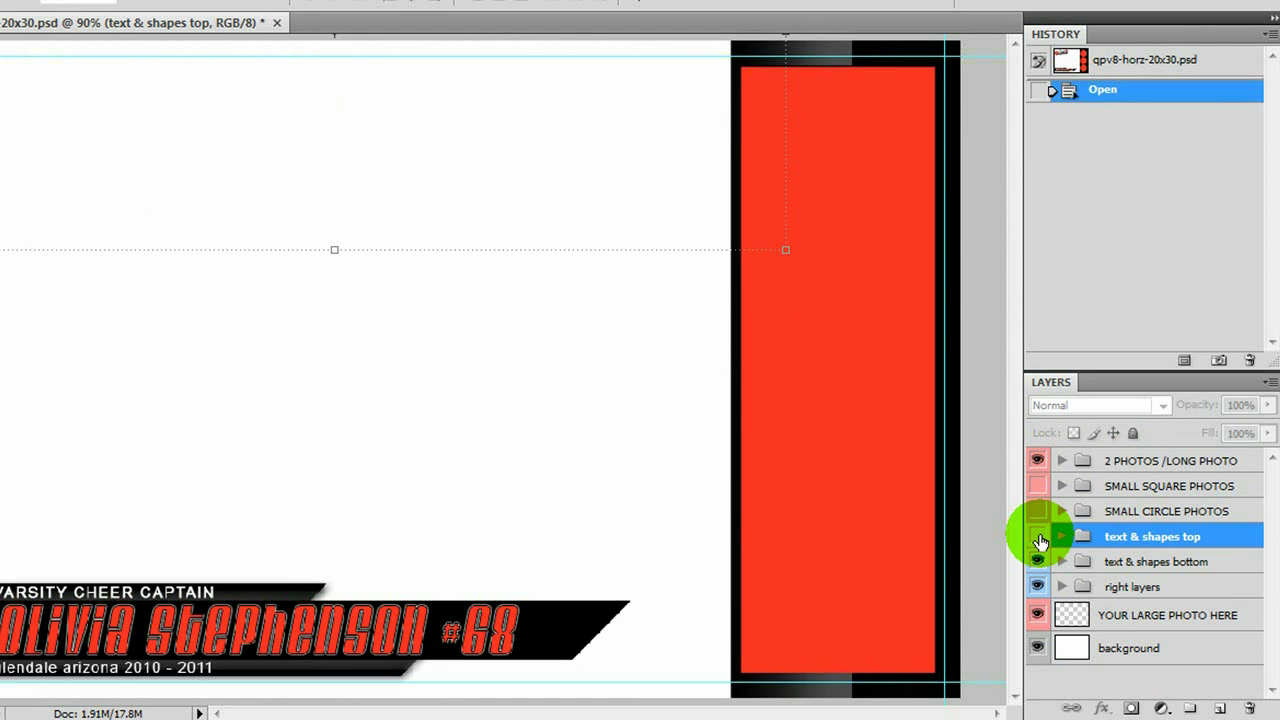
click(1038, 537)
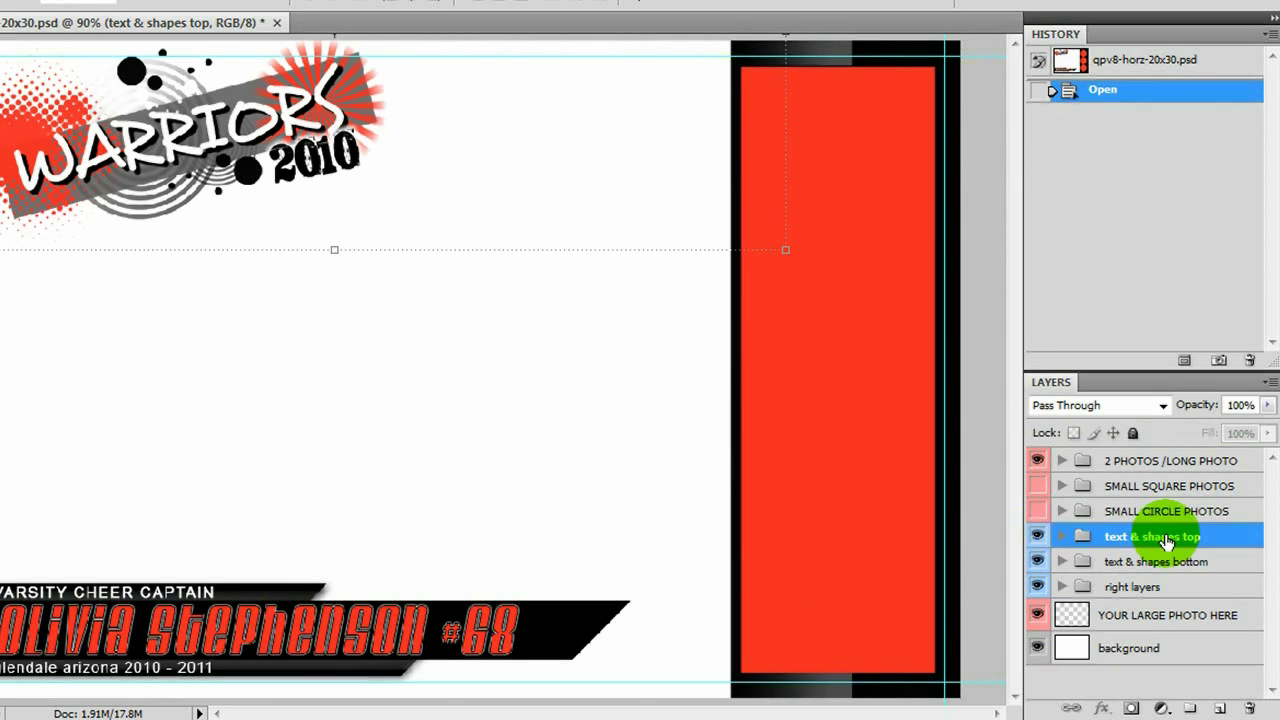
click(1062, 537)
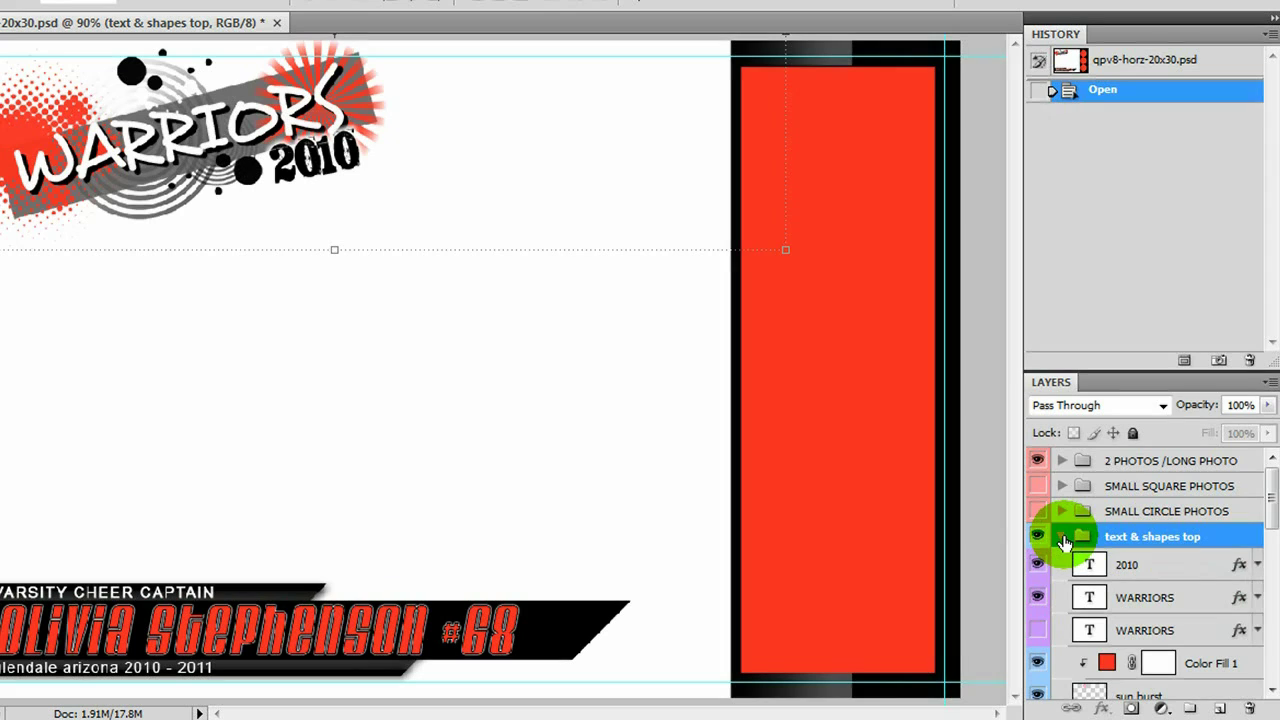
click(1062, 537)
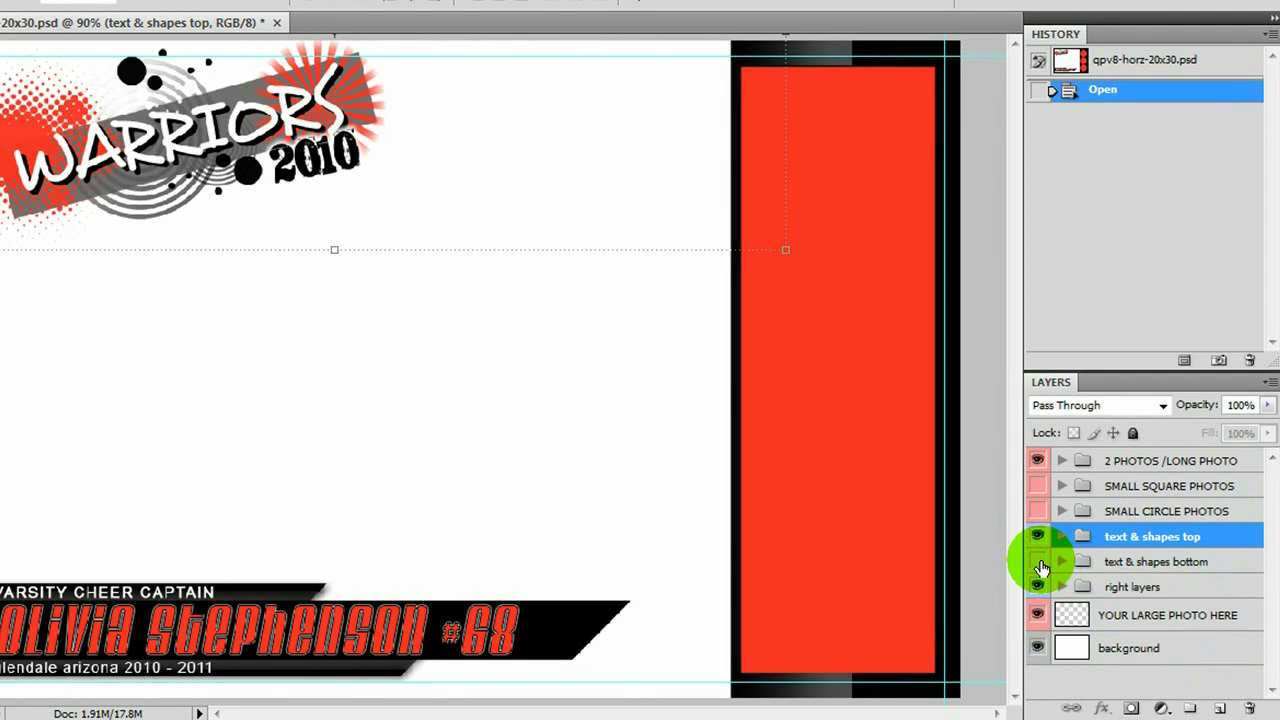
click(1041, 567)
click(1041, 566)
click(1063, 562)
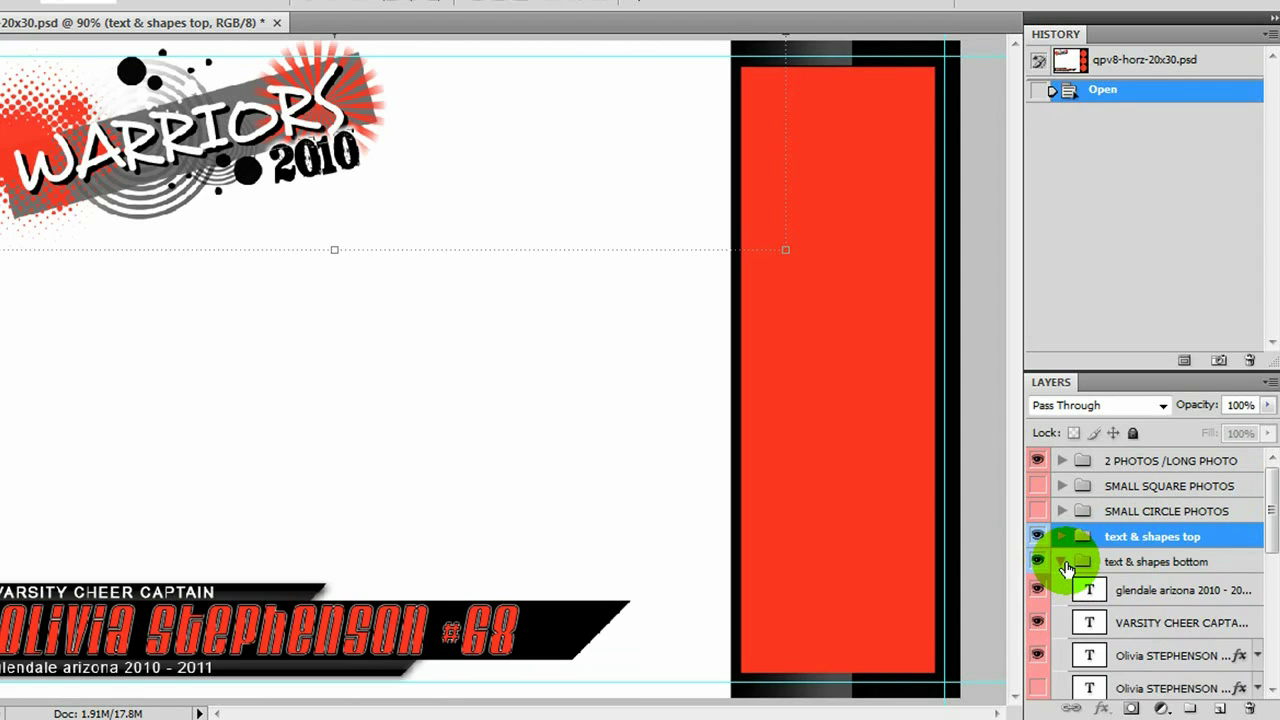
click(1064, 563)
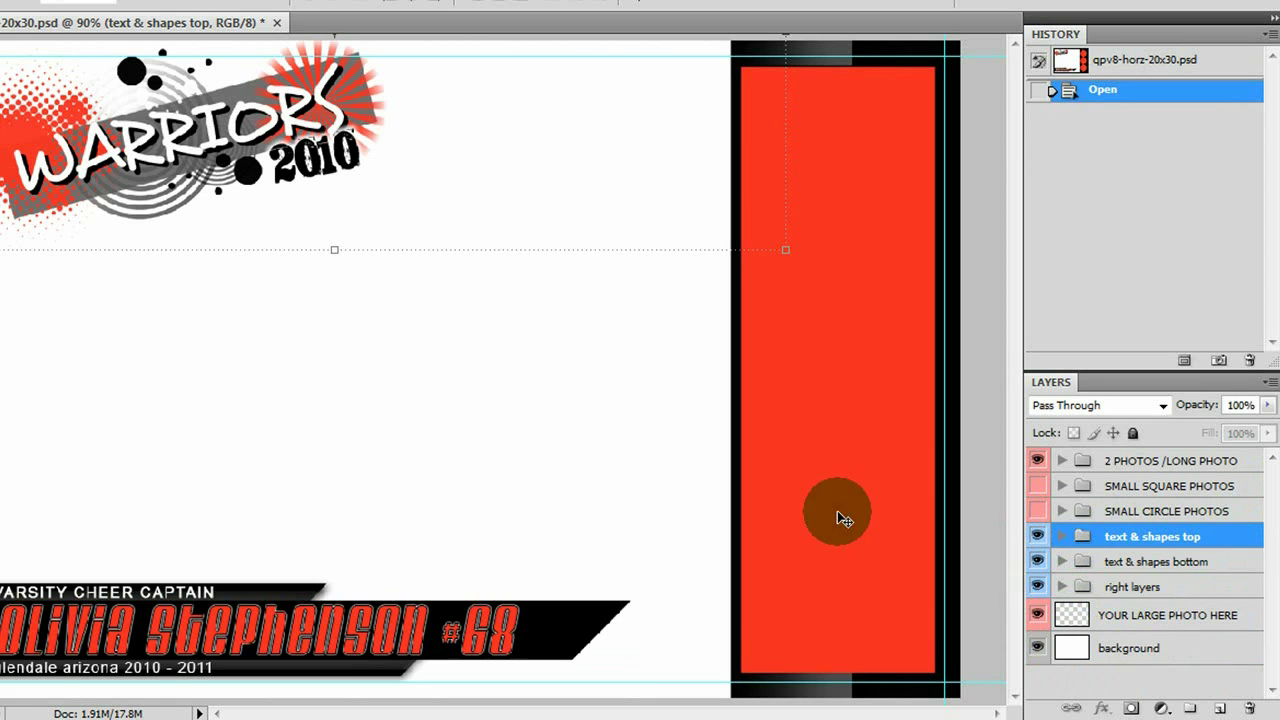
click(1038, 587)
click(1038, 587)
click(1128, 613)
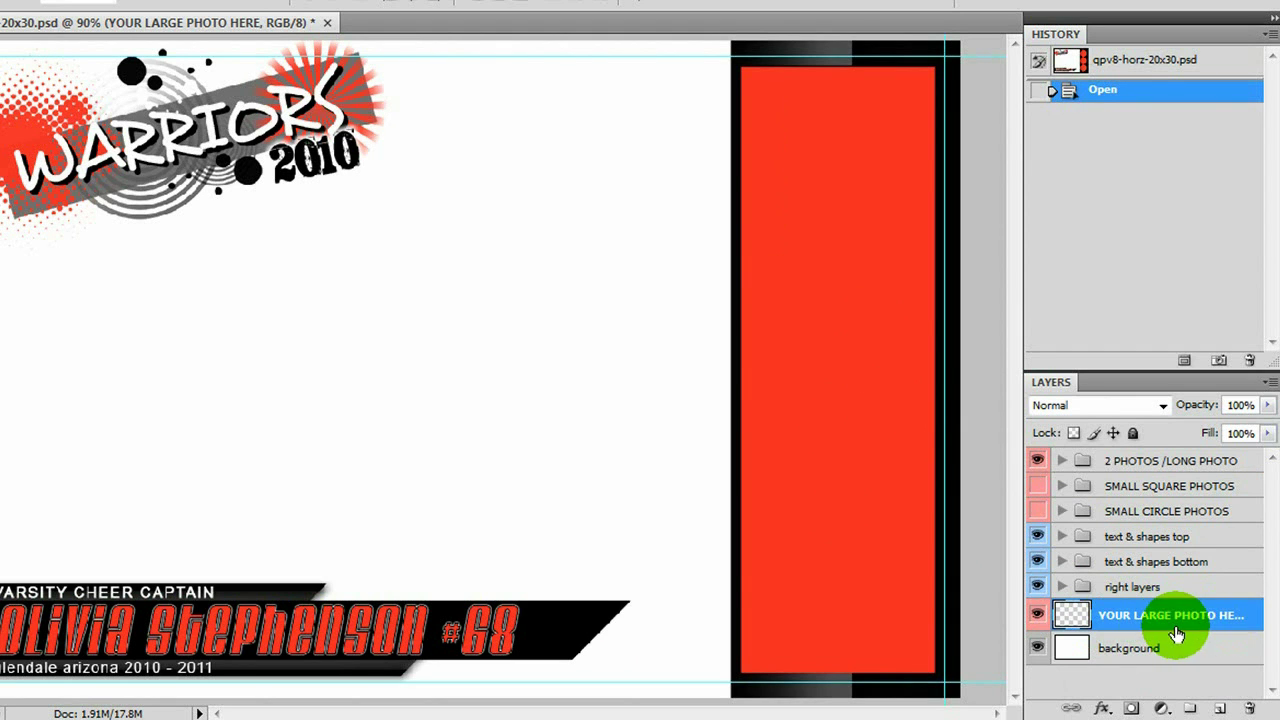
click(1070, 662)
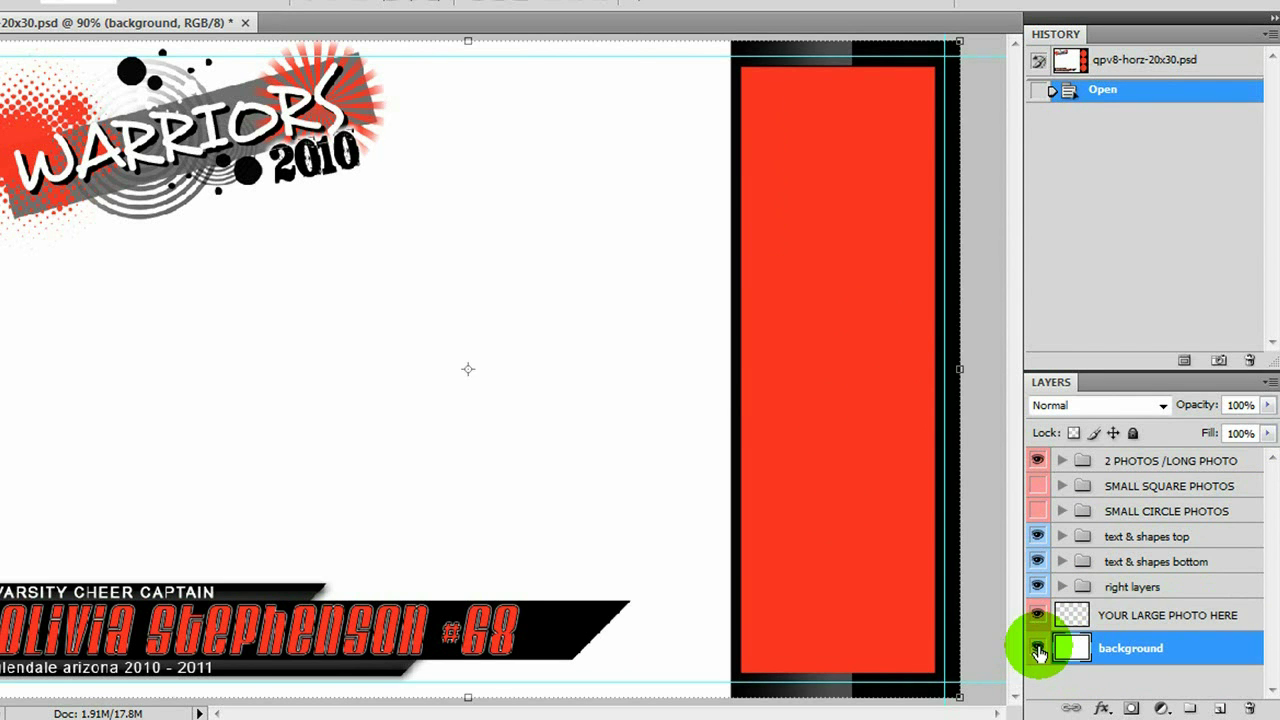
click(1038, 648)
click(1038, 649)
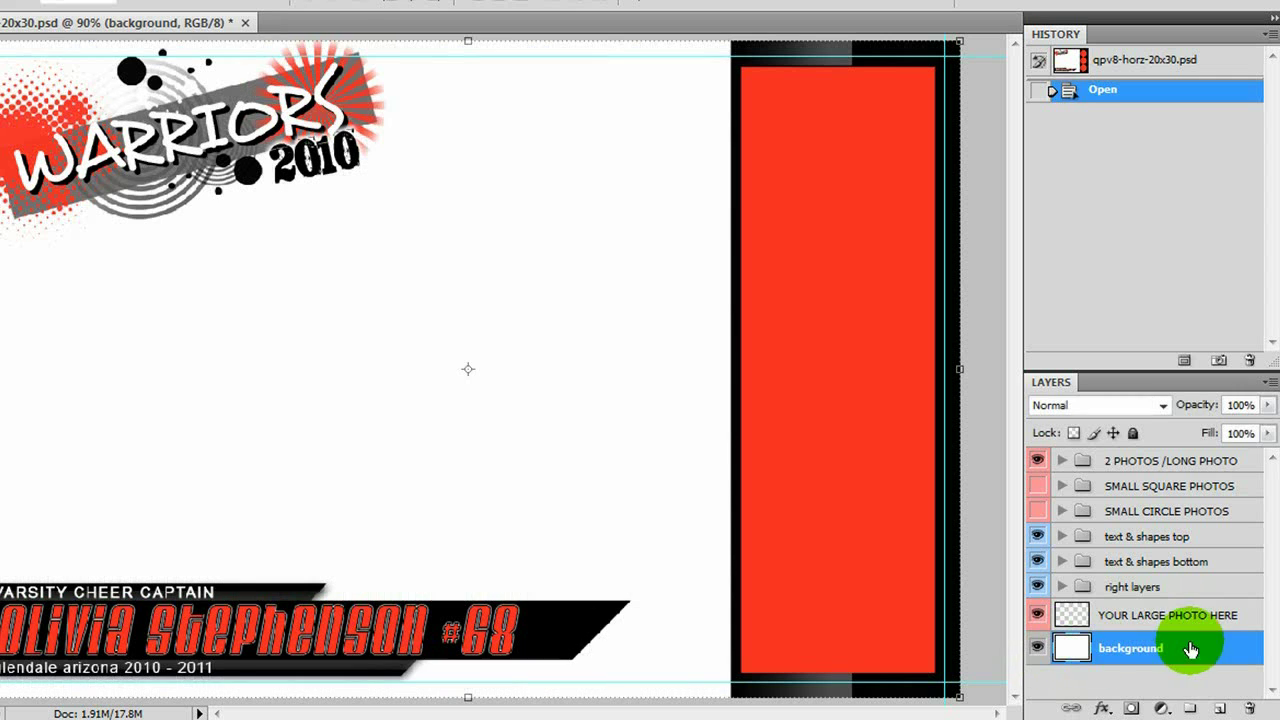
click(1122, 492)
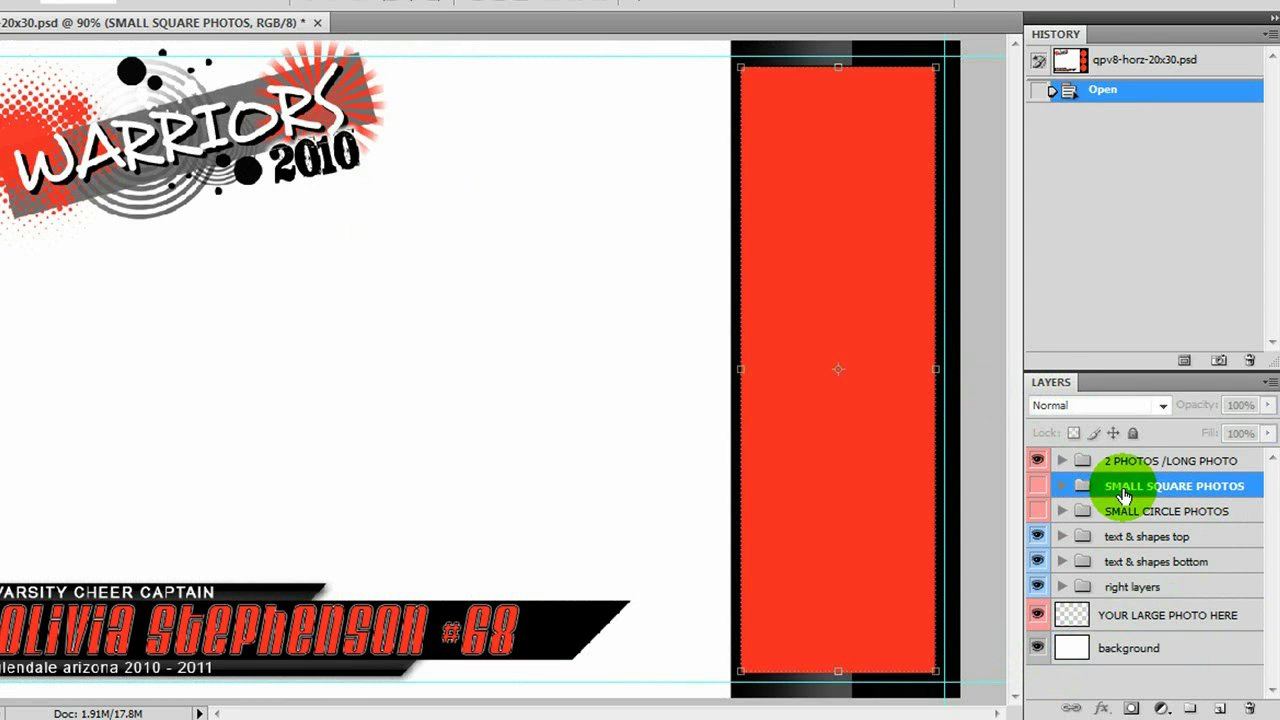
click(1061, 461)
click(1057, 462)
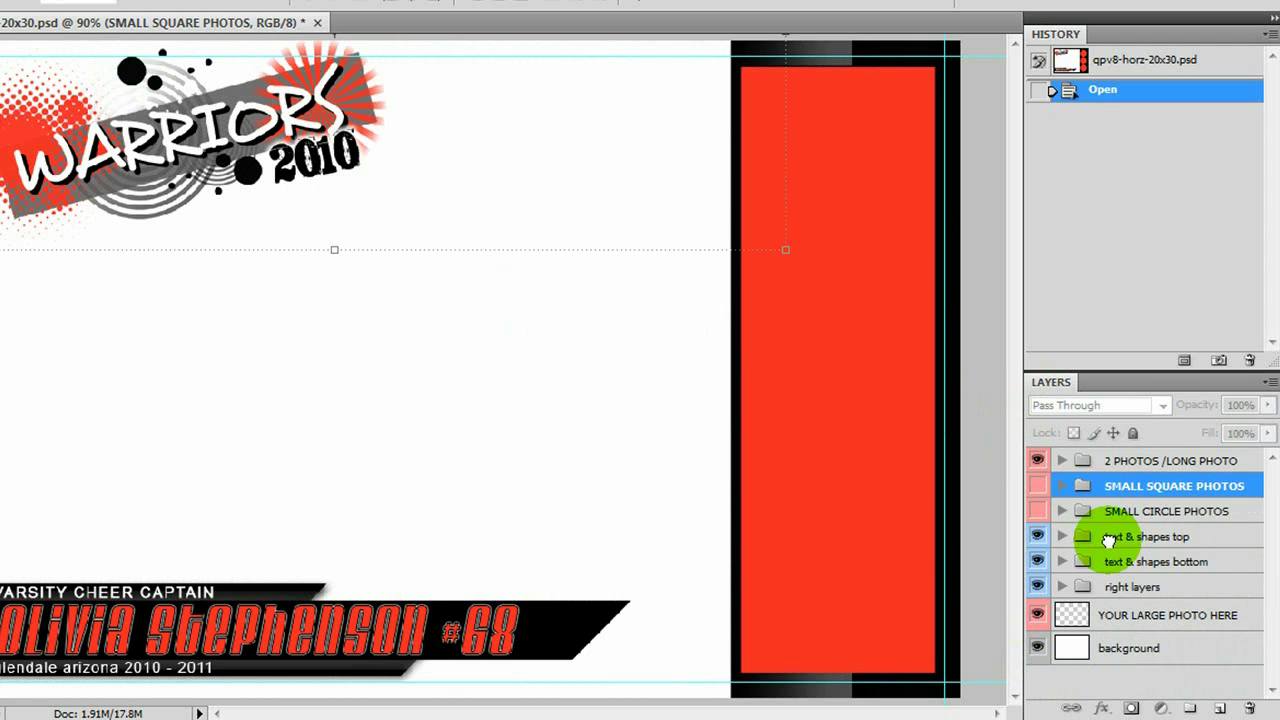
click(1086, 533)
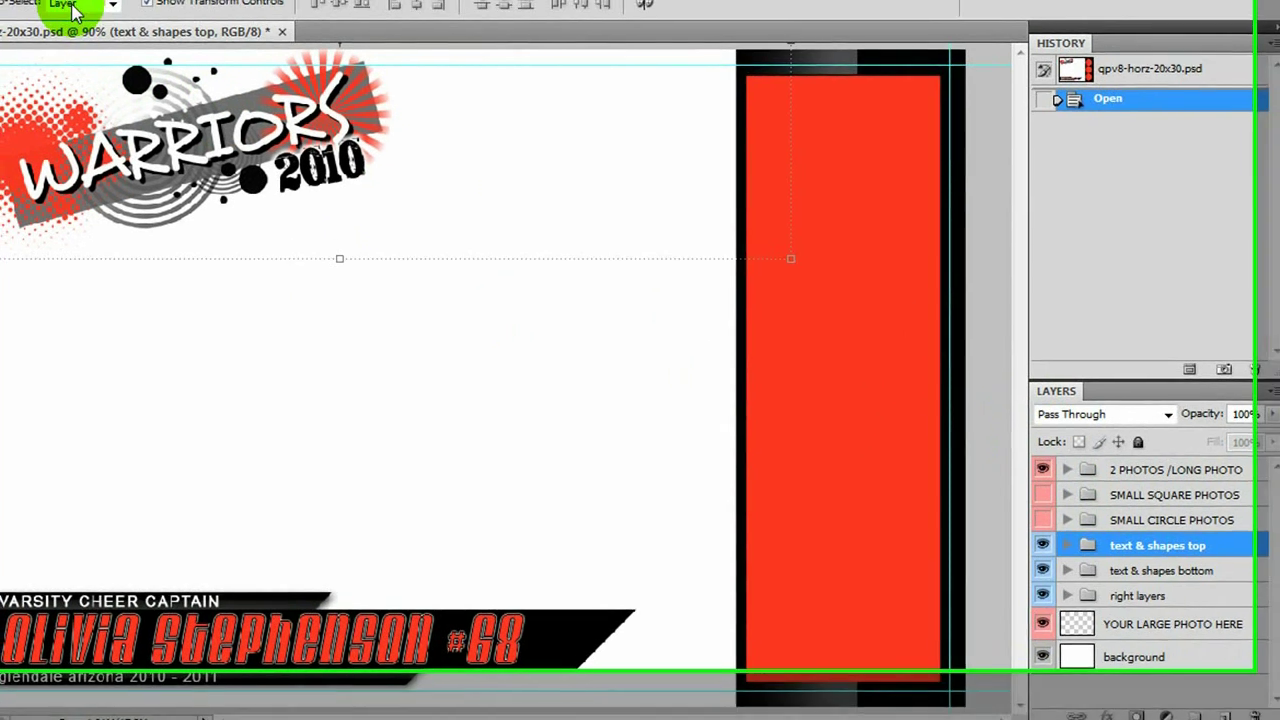
With Auto-Select set to Group, move the WARRIORS 2010 logo up and rotate it about 15.3°
click(76, 0)
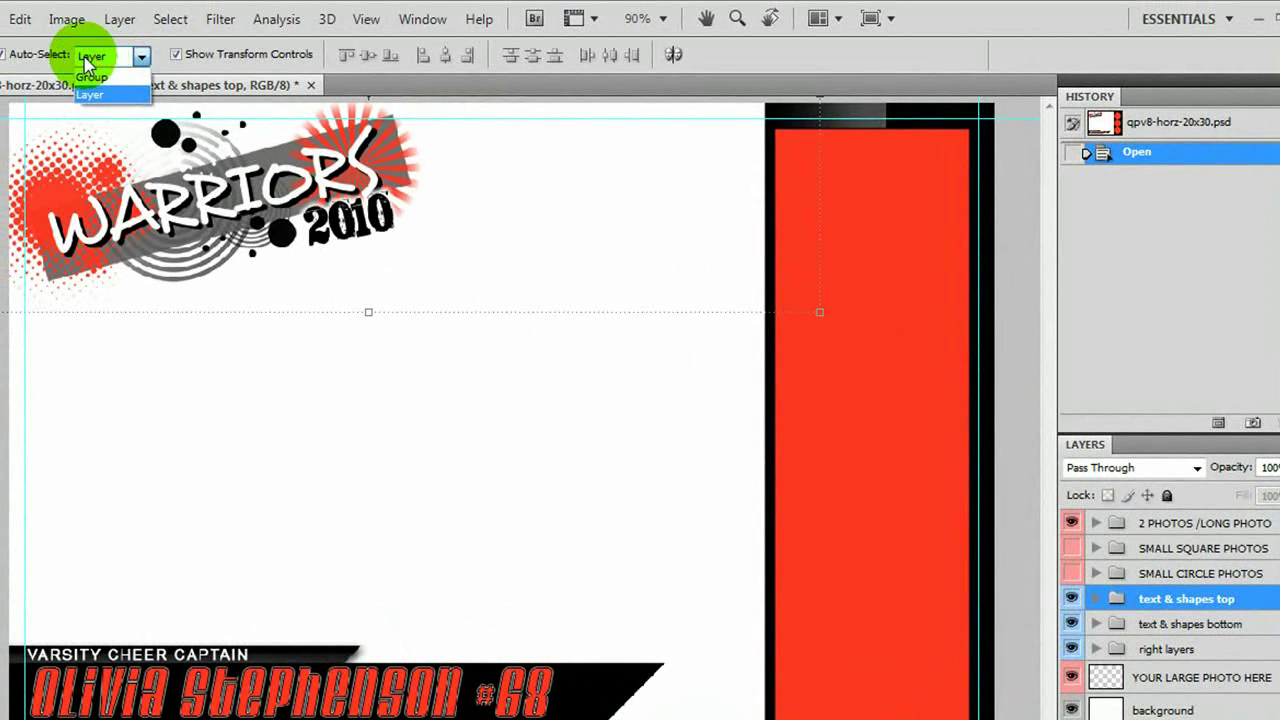
click(100, 78)
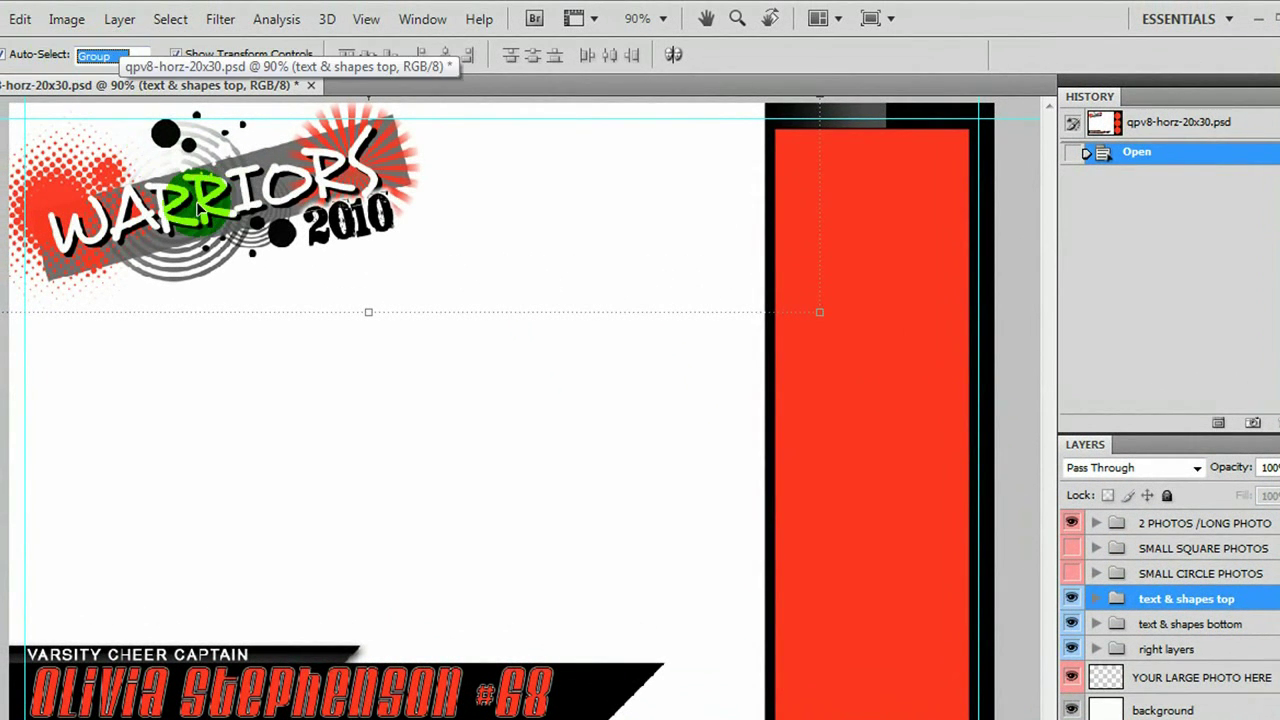
drag(199, 208, 395, 290)
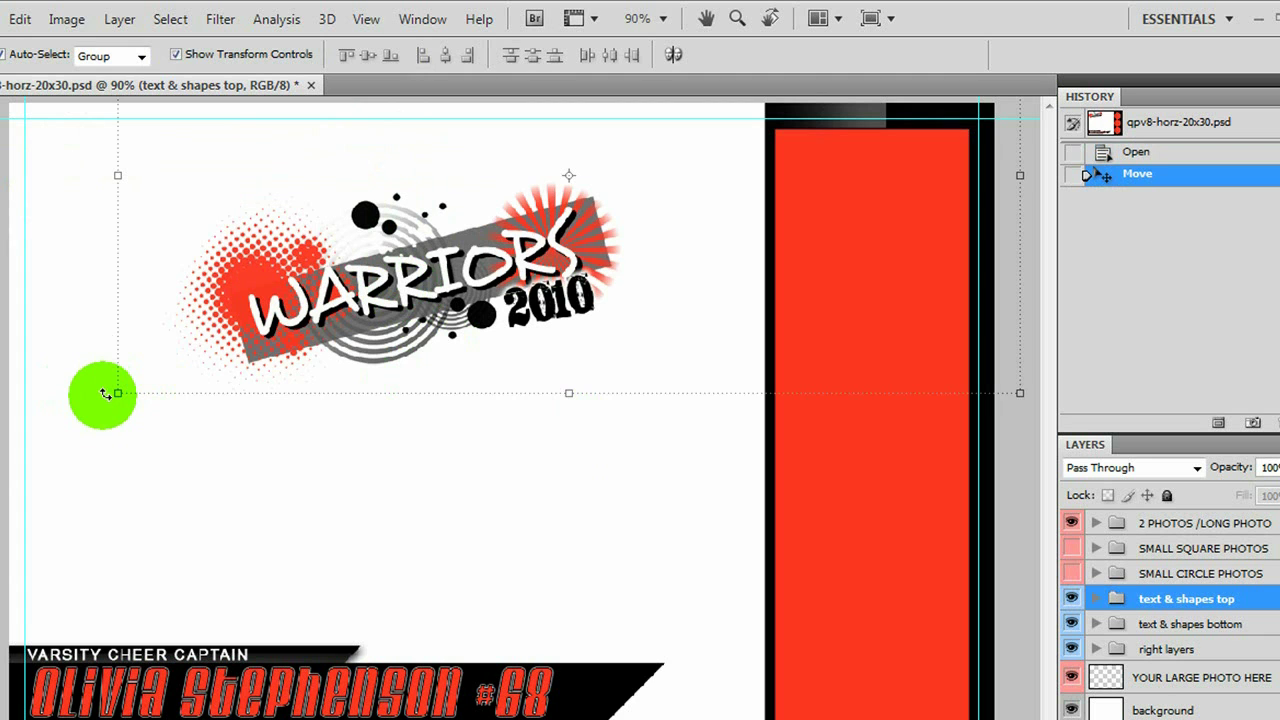
drag(105, 393, 54, 266)
drag(314, 229, 533, 208)
drag(470, 386, 470, 386)
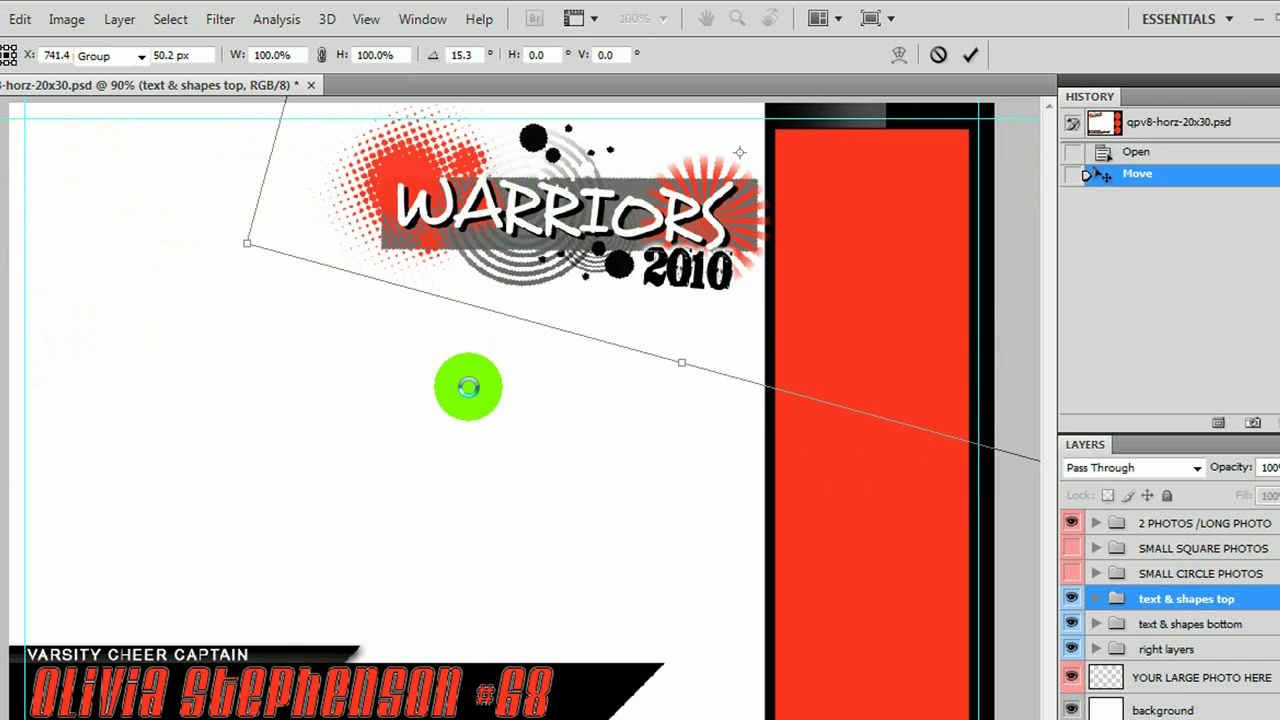
key(Return)
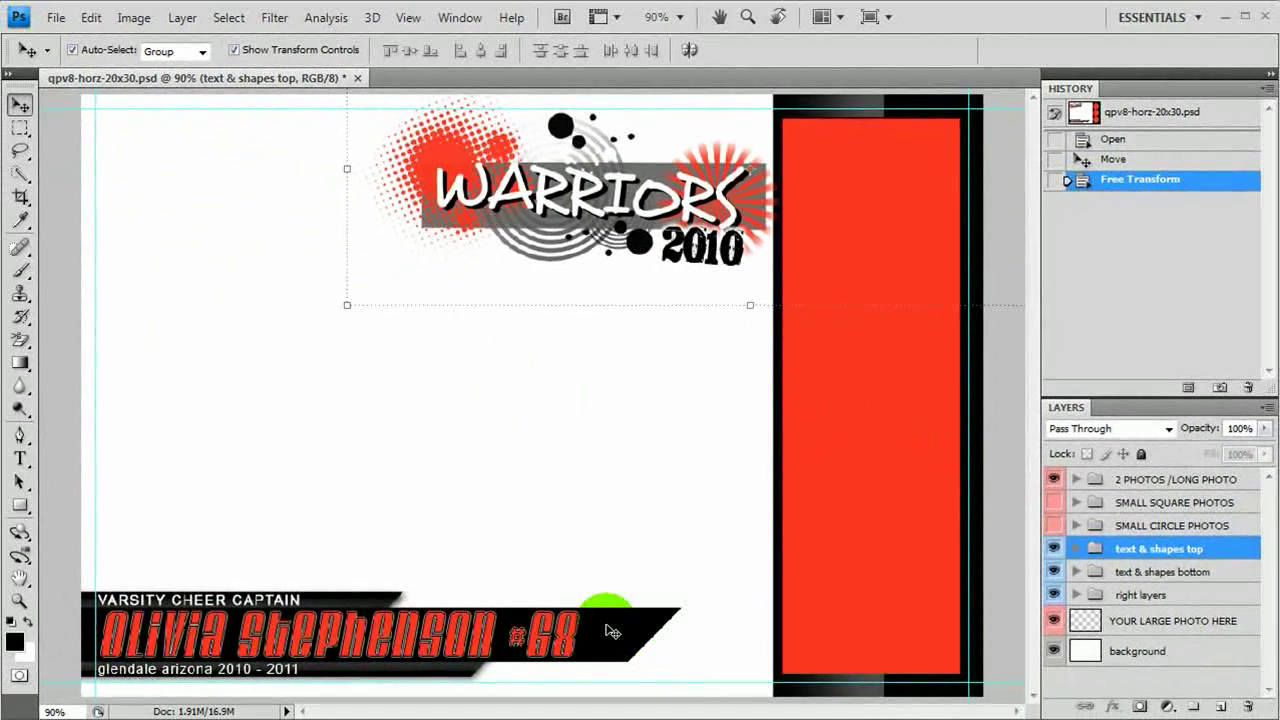
Move the bottom name banner group up and right, then set Auto-Select to Layer
click(590, 689)
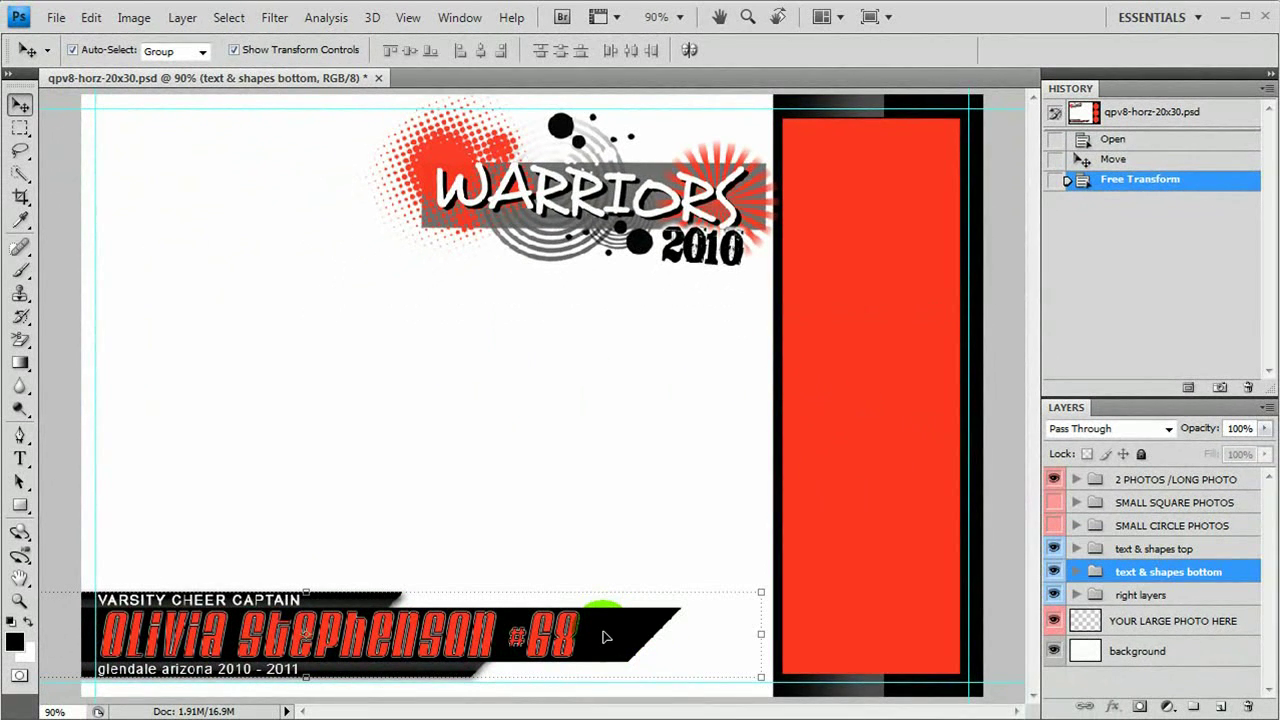
drag(603, 640, 668, 605)
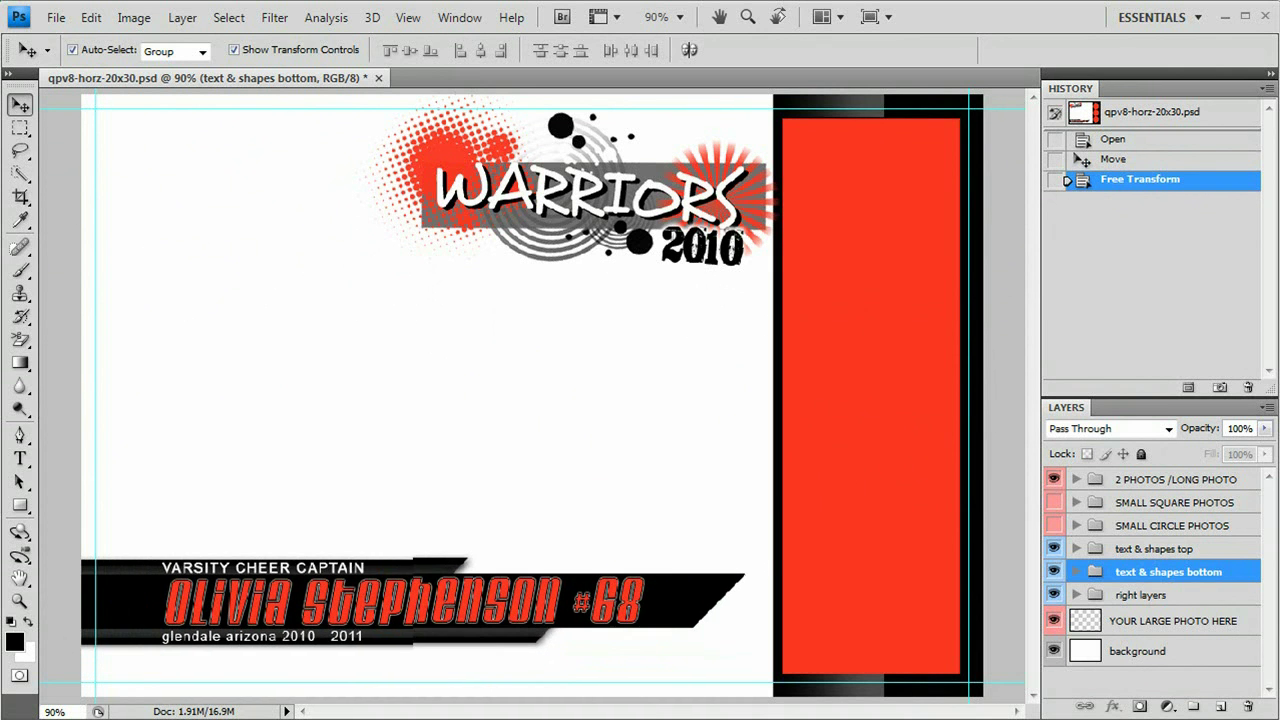
click(150, 53)
click(158, 89)
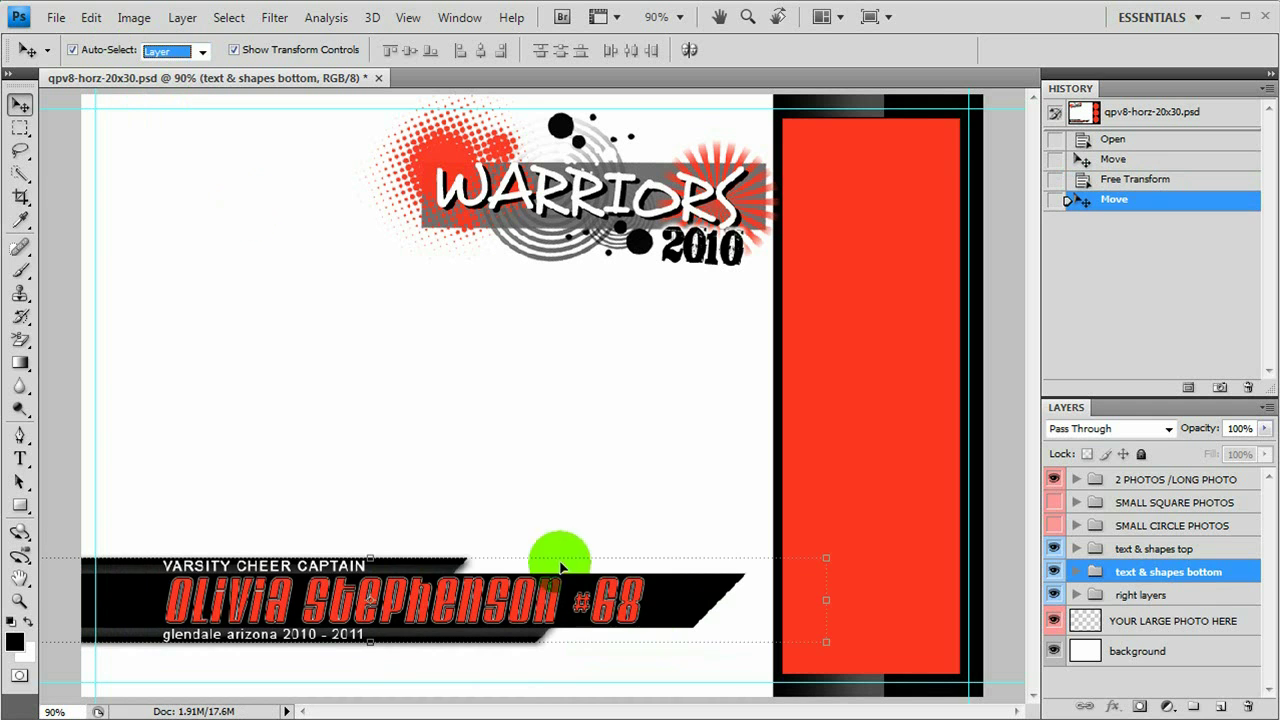
Shift the player name text about 35 px right within the banner
click(471, 569)
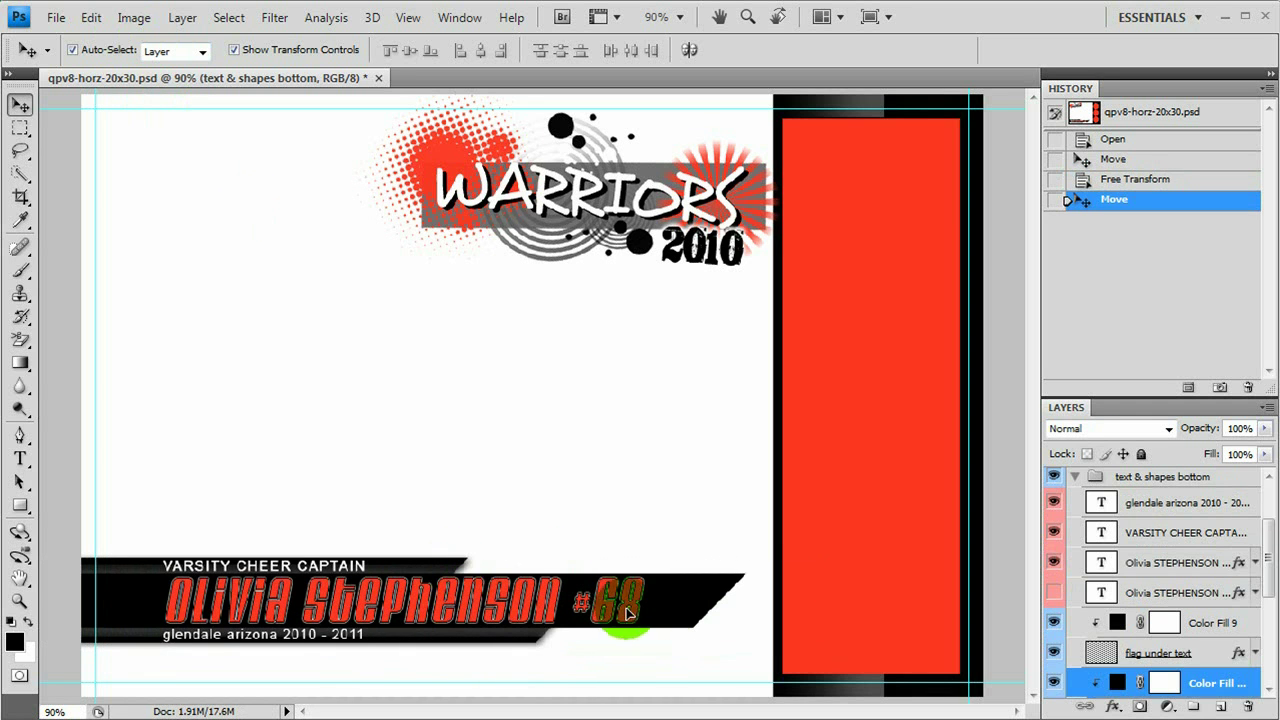
click(663, 606)
drag(663, 606, 698, 611)
click(716, 540)
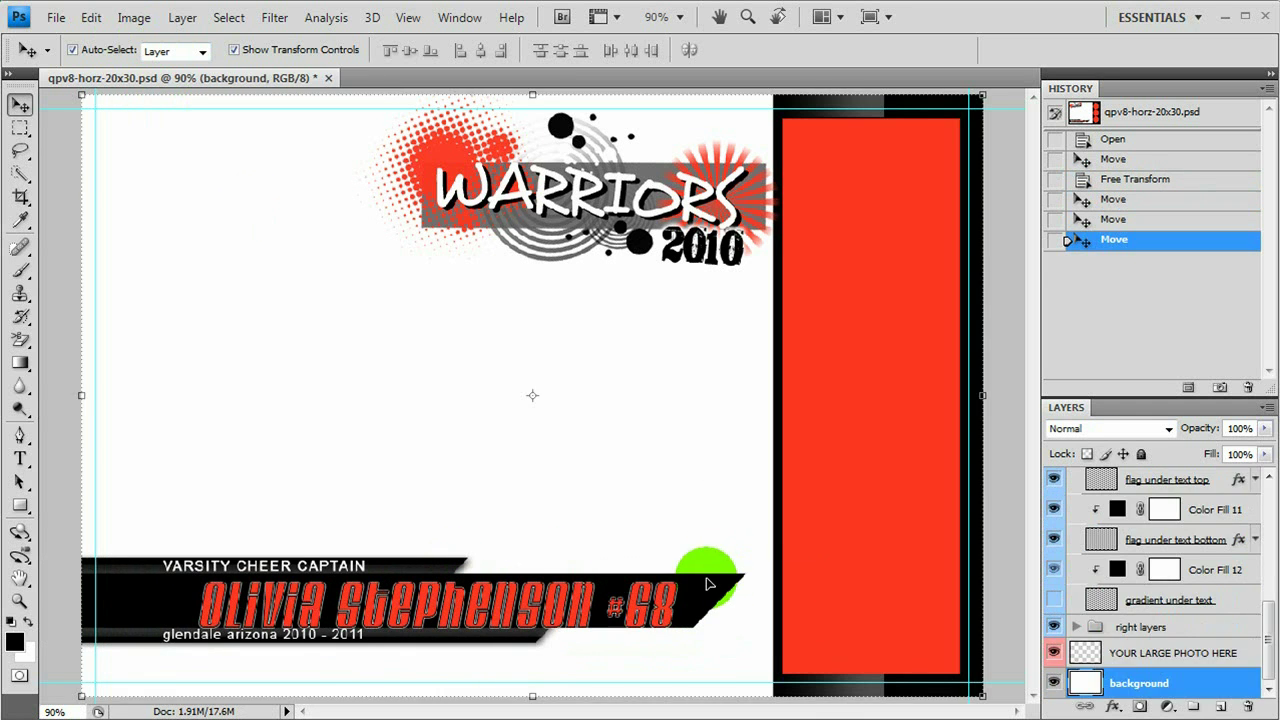
click(611, 366)
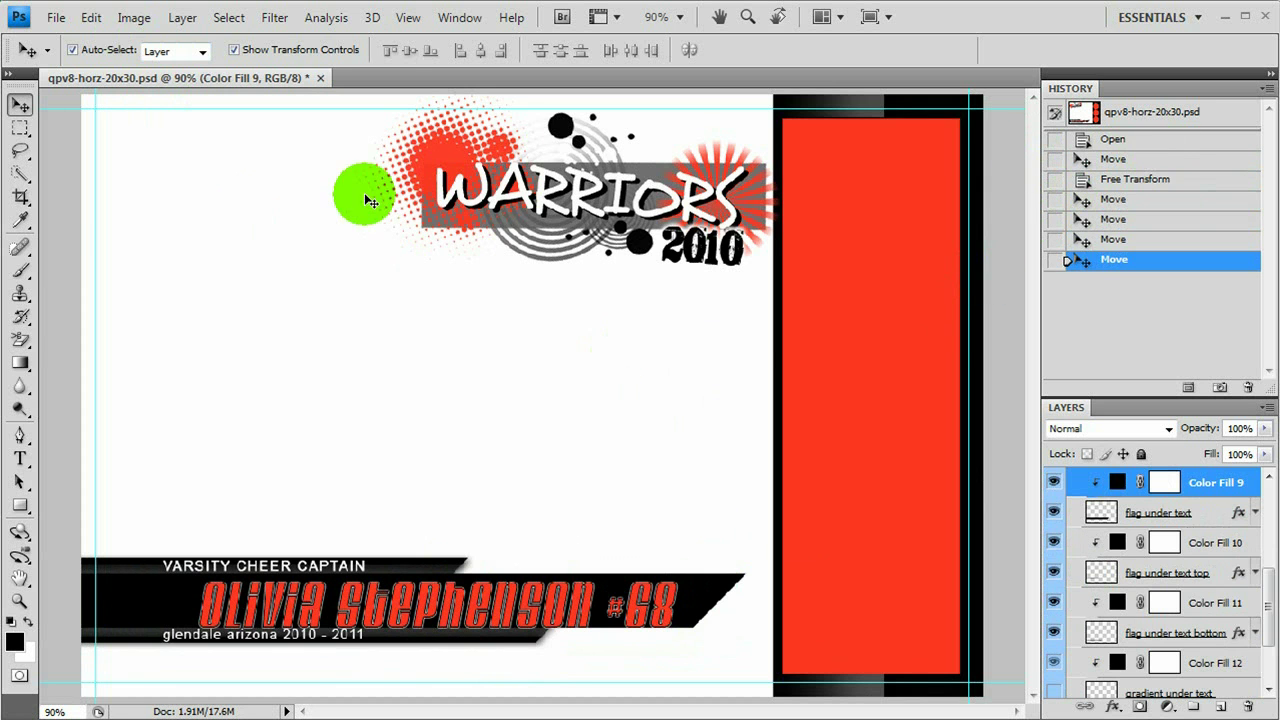
Revert the poster to its Open history state, briefly restoring the first Move before returning
click(1130, 116)
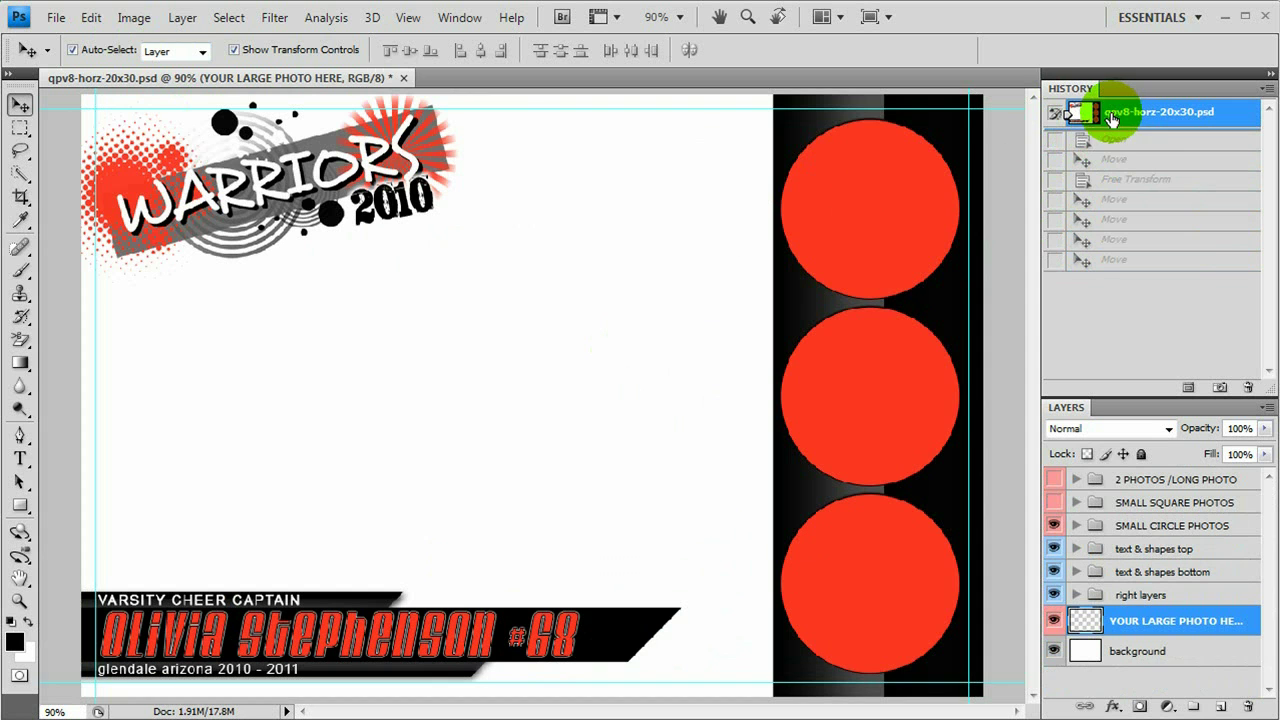
click(1110, 145)
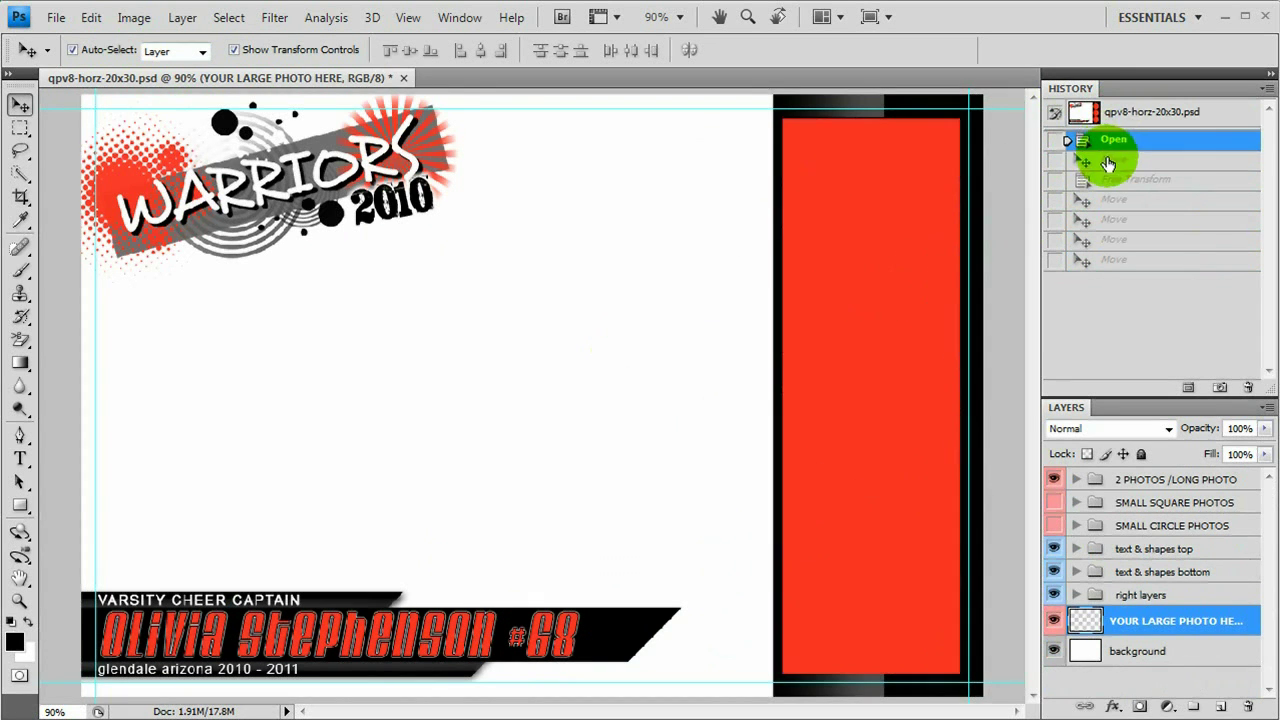
click(1109, 160)
click(1105, 141)
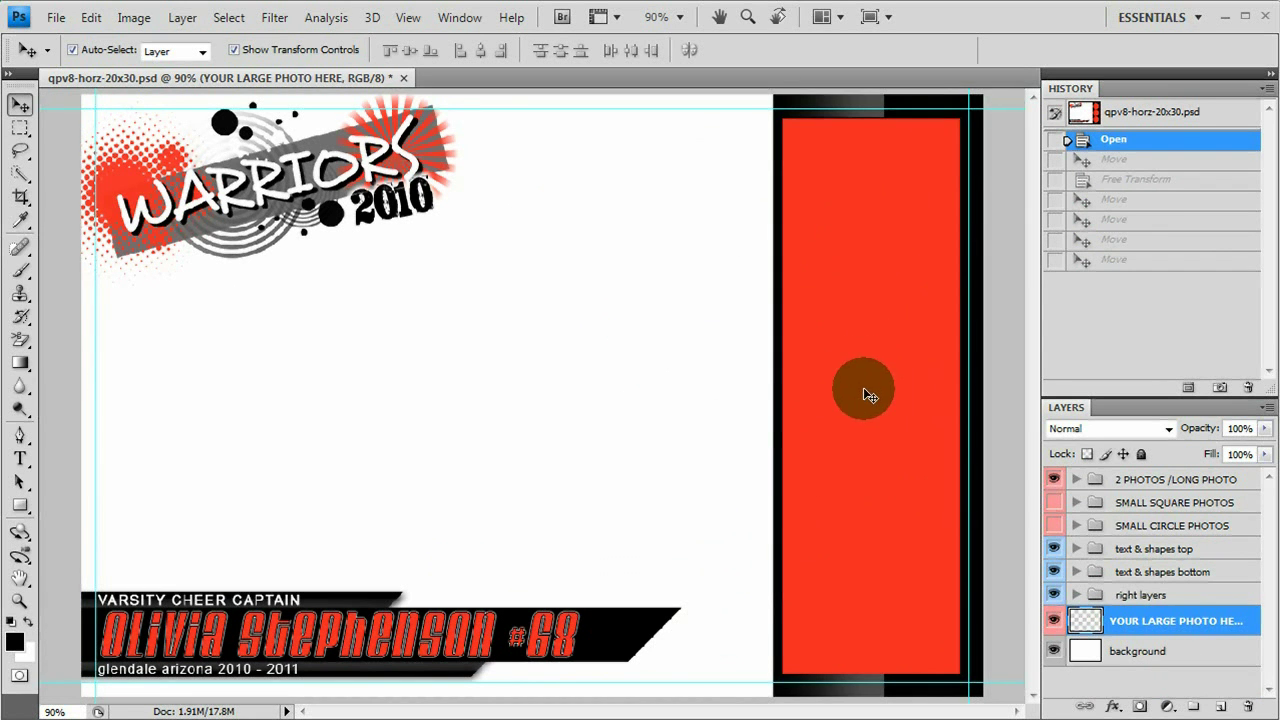
Open the skier-on-a-slope photo
click(54, 17)
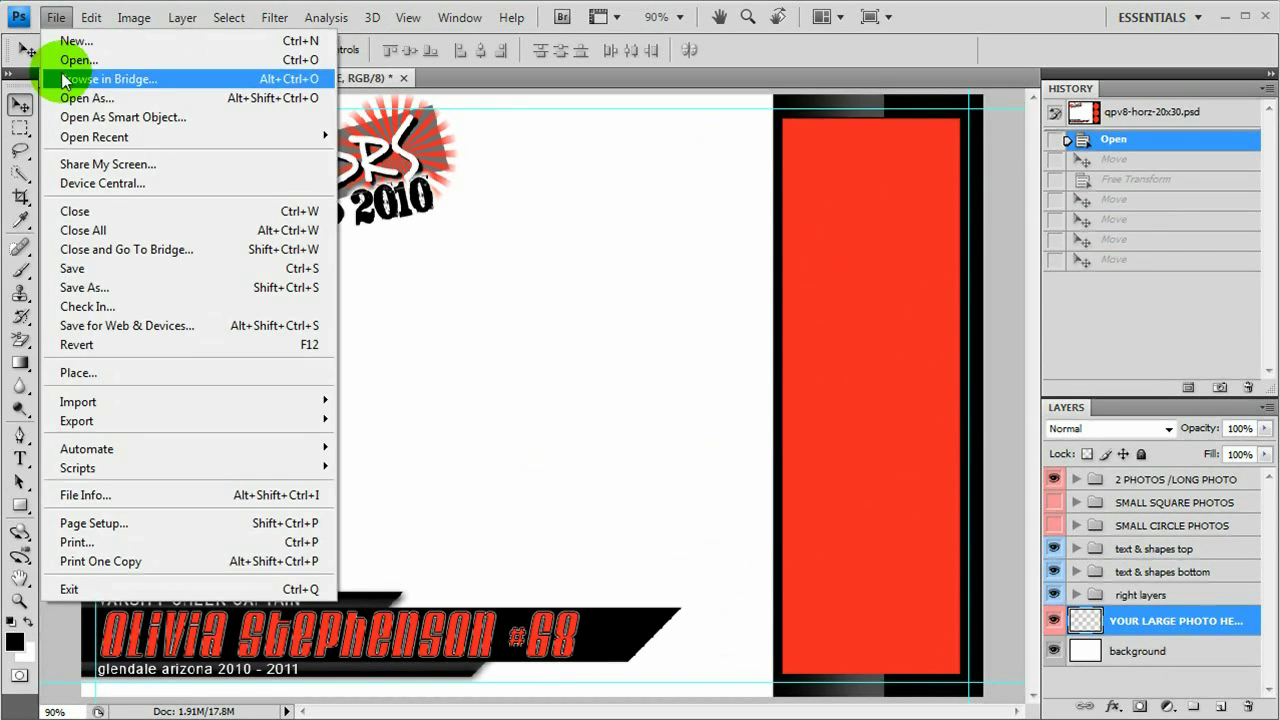
click(72, 60)
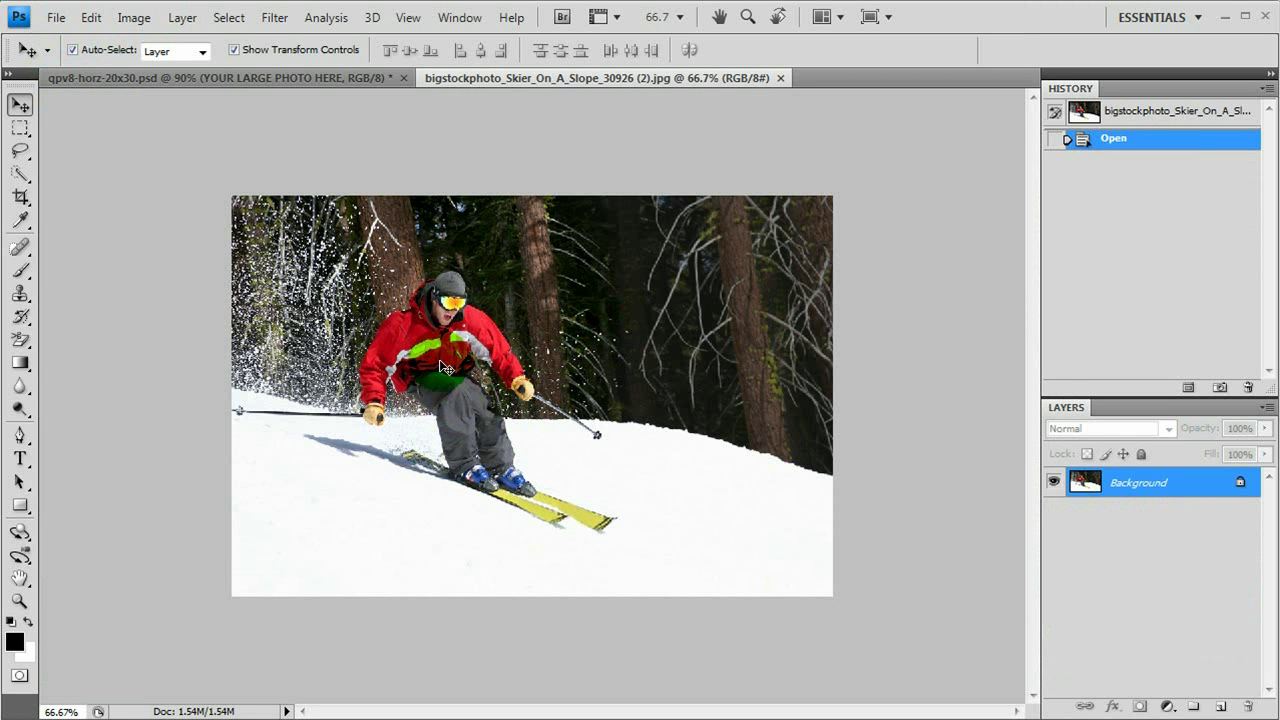
click(90, 18)
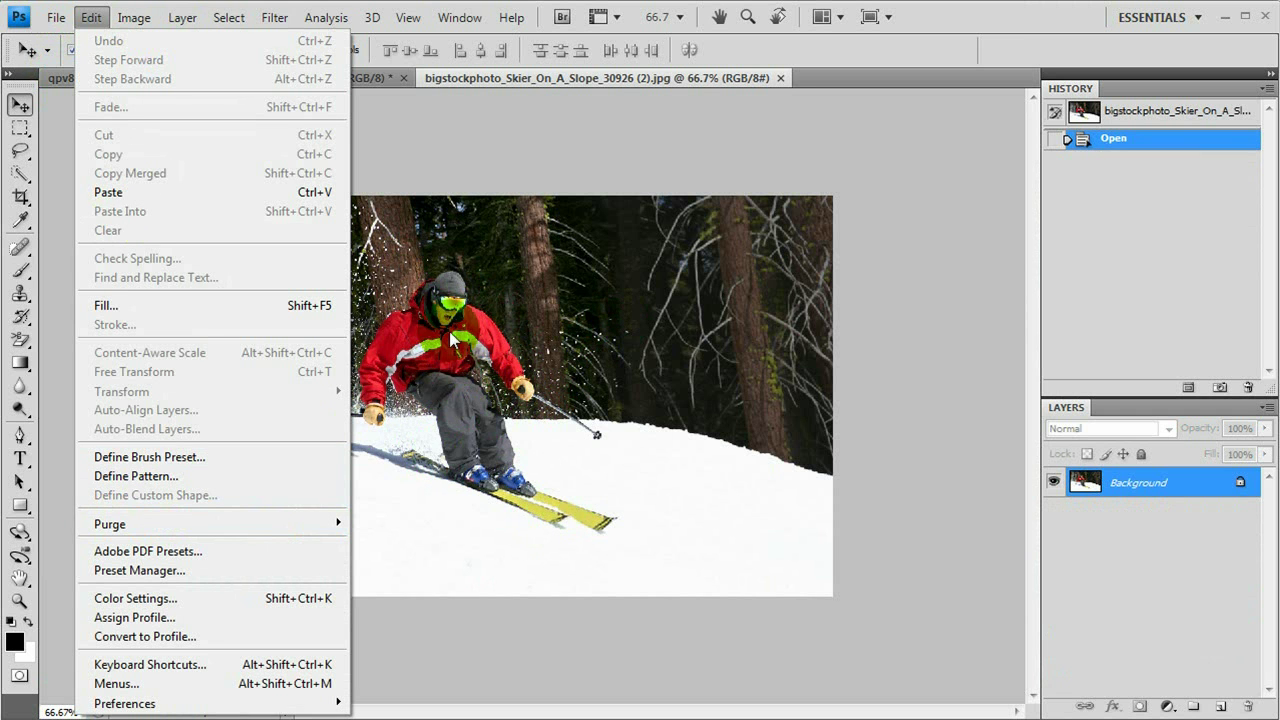
click(136, 371)
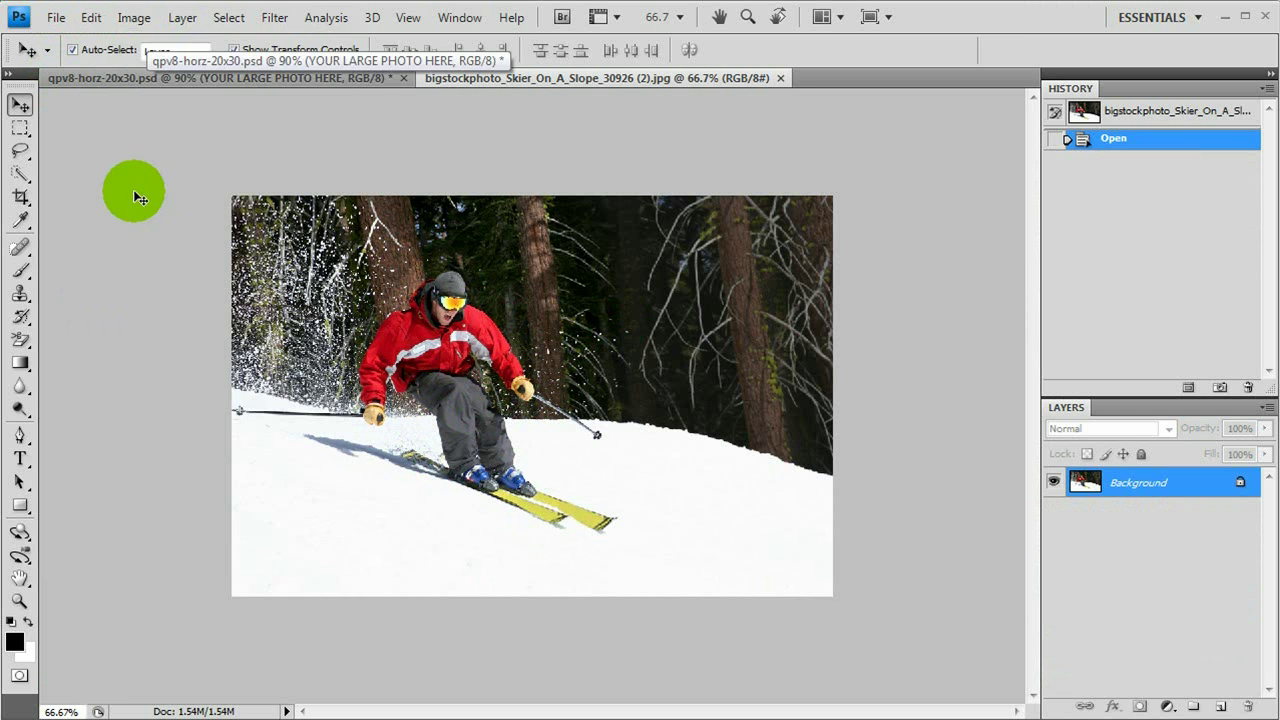
Flip the skier photo's canvas horizontally
click(133, 18)
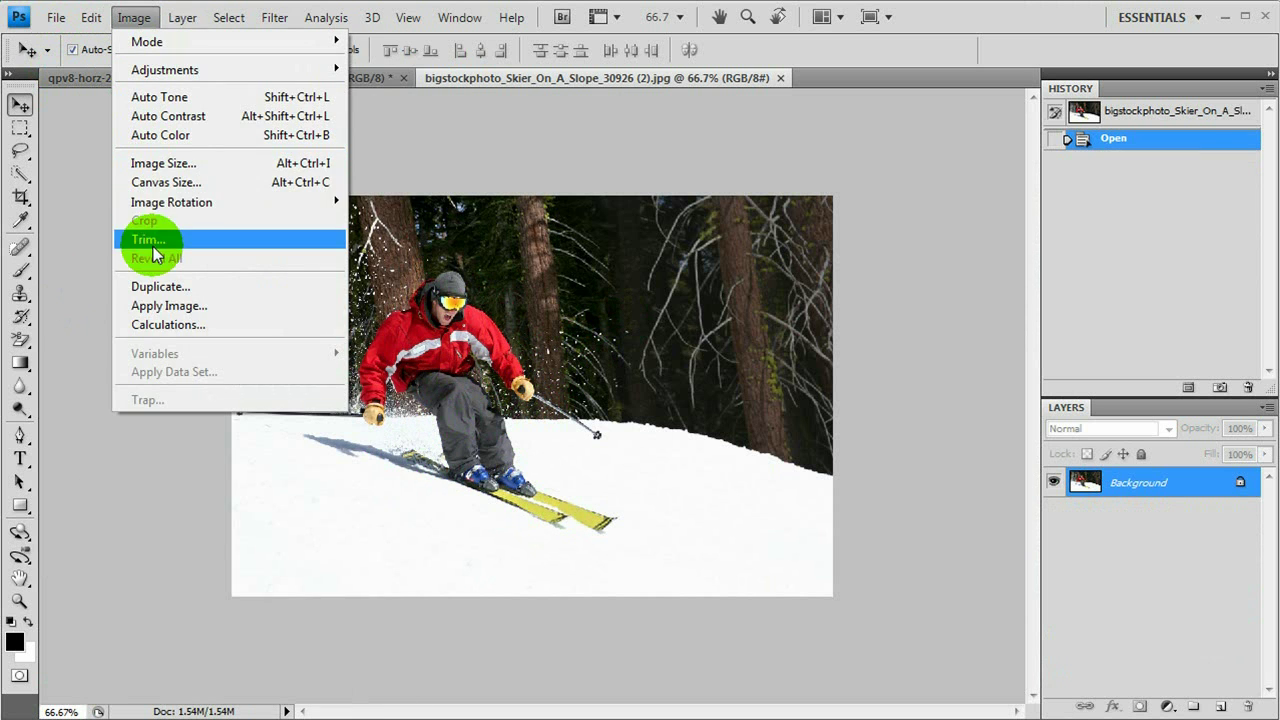
mouse_move(165, 201)
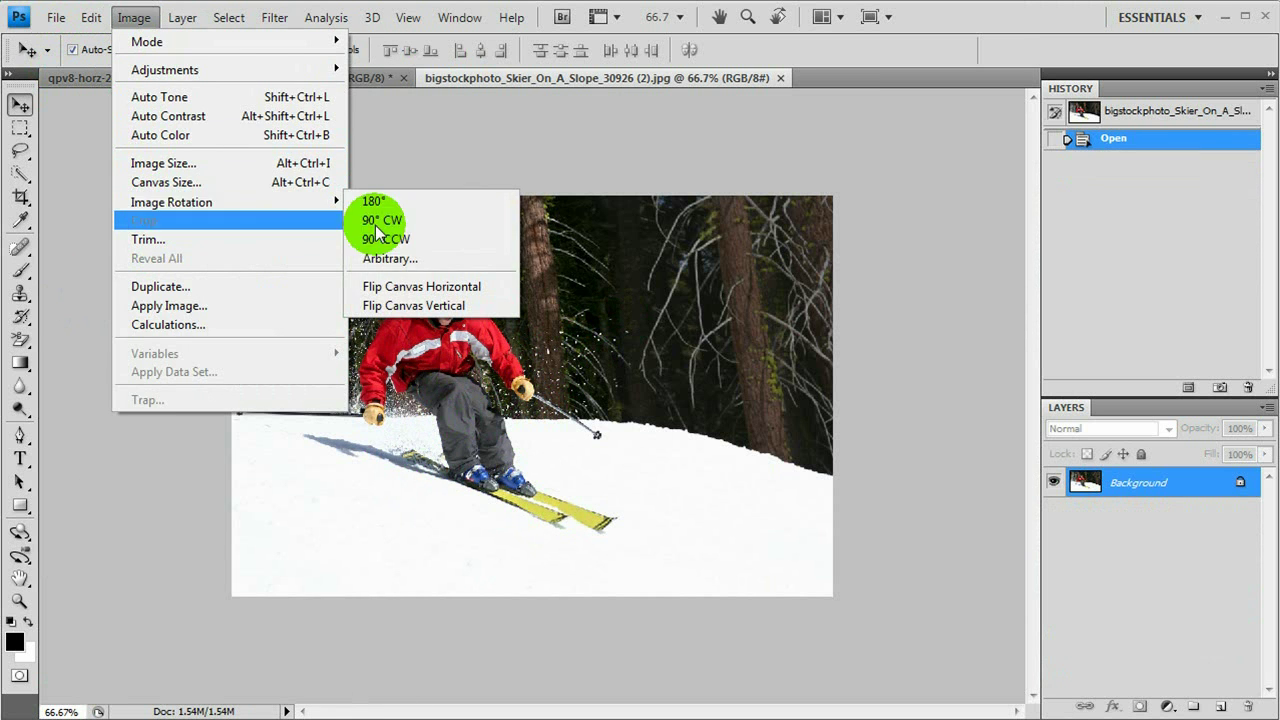
click(420, 288)
Float the skier photo in its own window over the poster
drag(546, 80, 694, 120)
drag(609, 111, 773, 87)
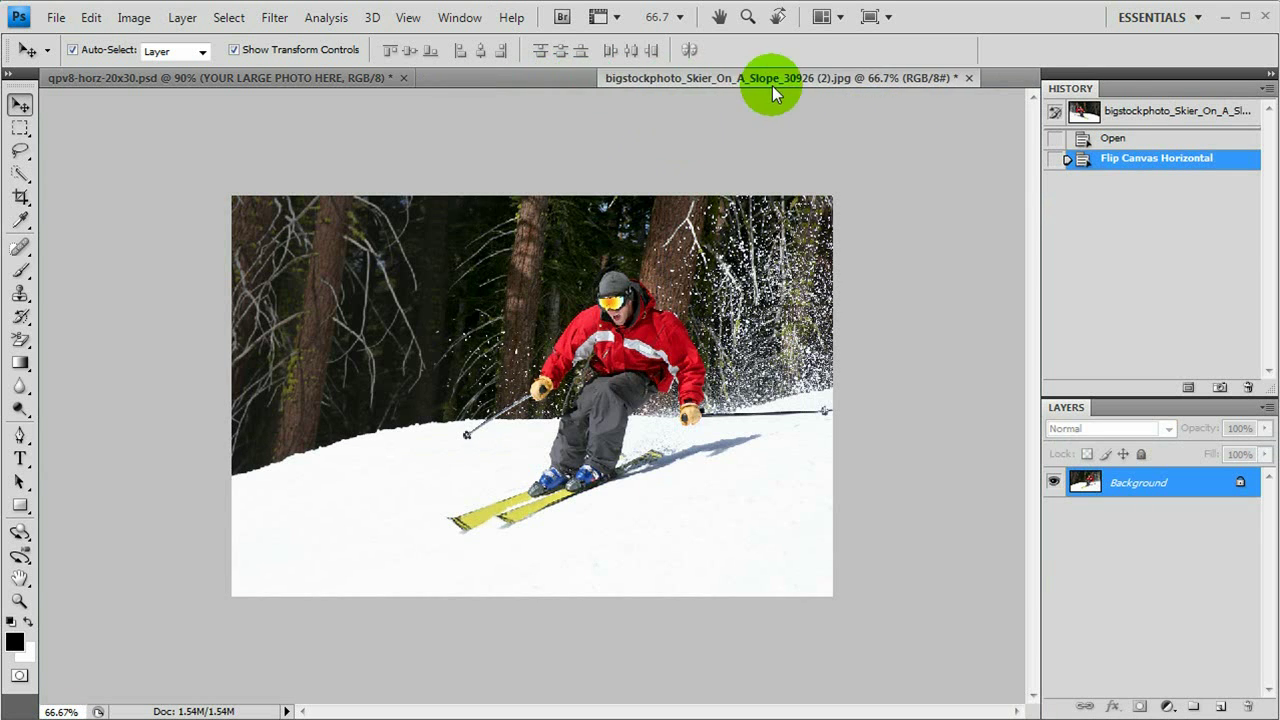
drag(921, 94, 934, 101)
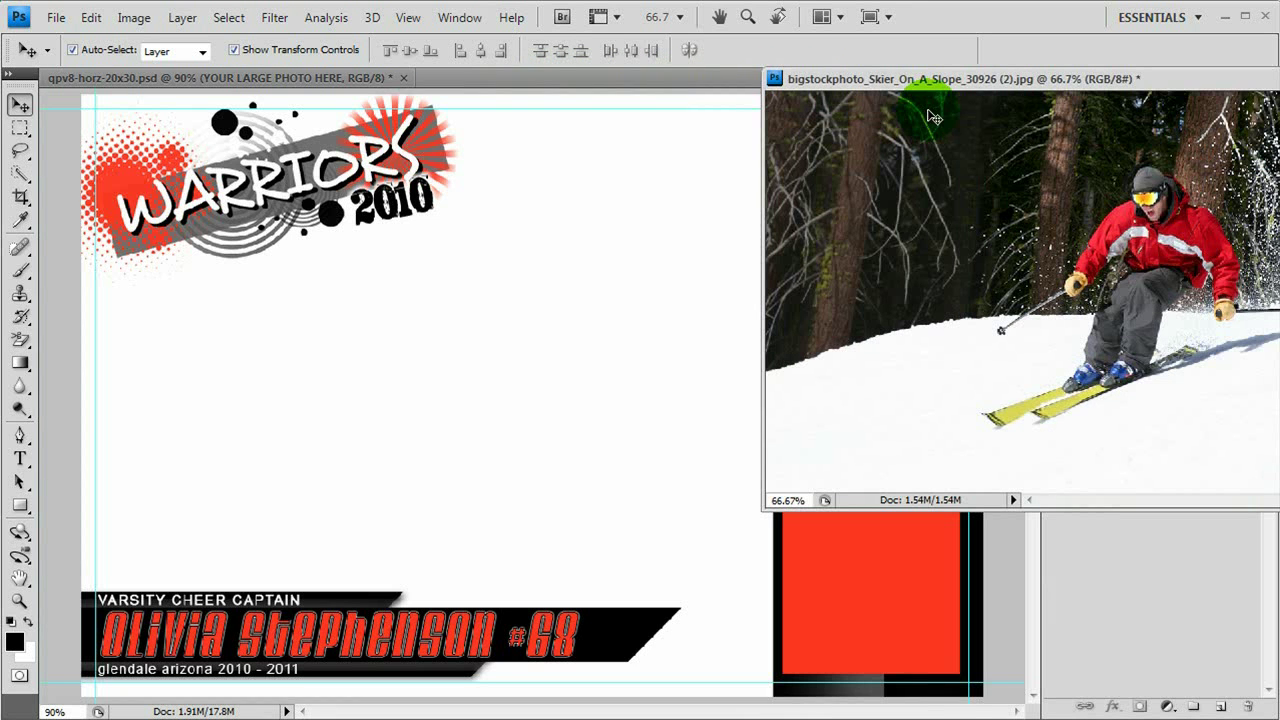
Copy the flipped skier photo onto the poster as Layer 1, then close the skier window
click(360, 78)
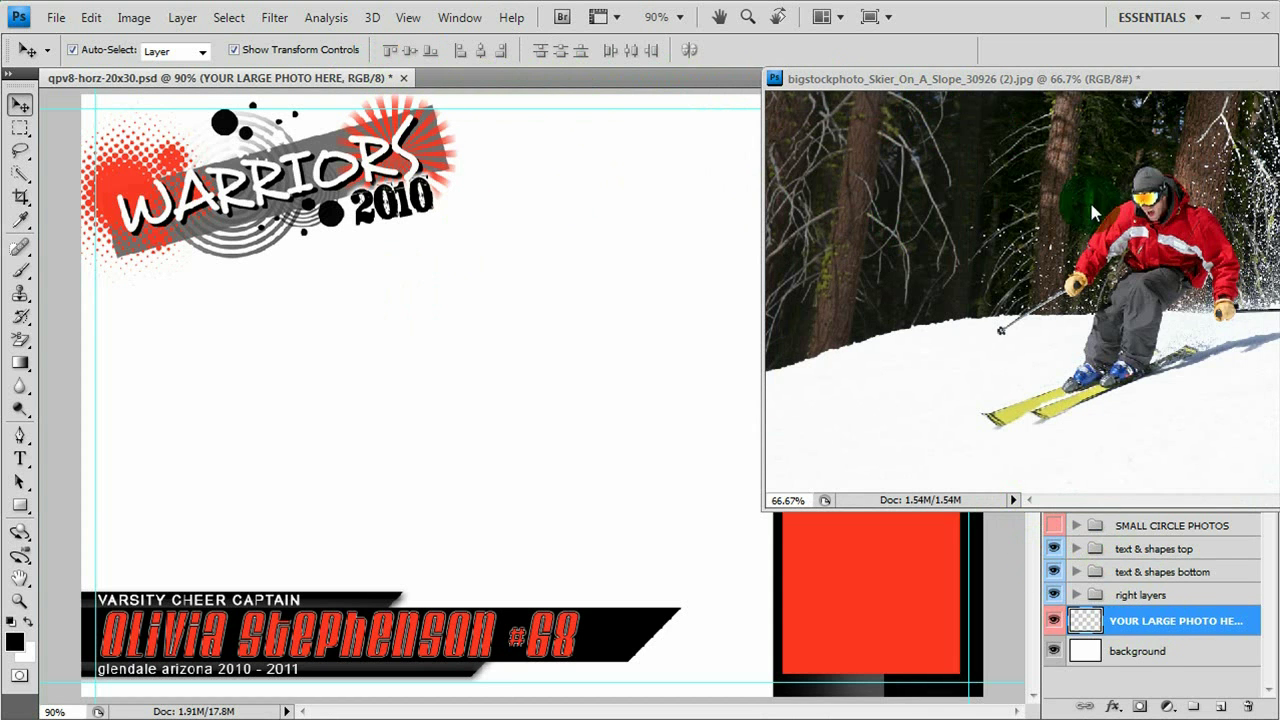
click(1049, 234)
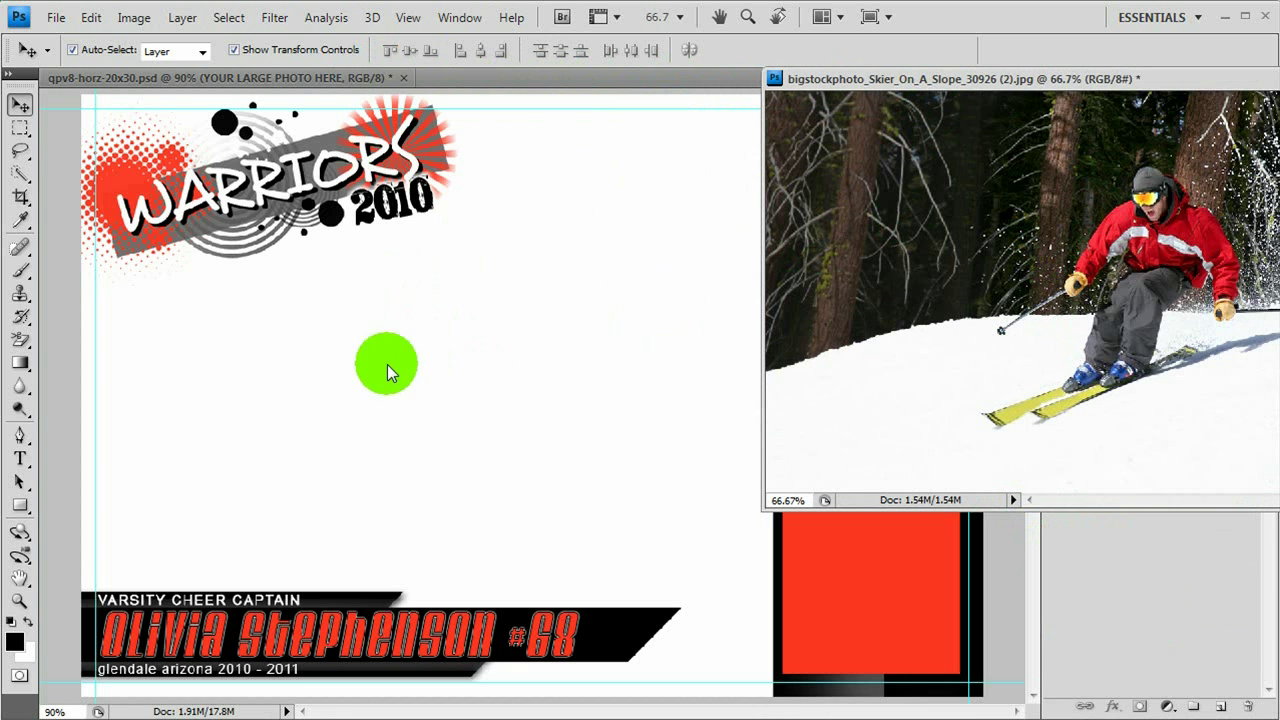
drag(846, 306, 440, 372)
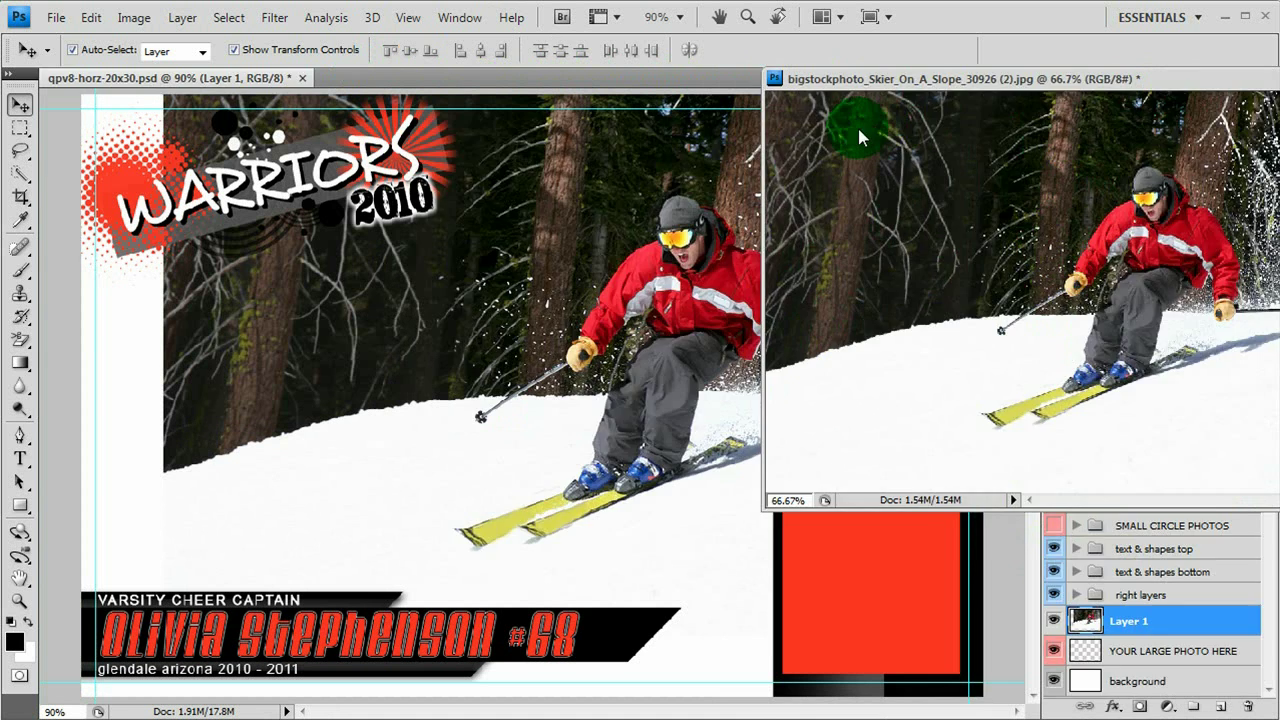
click(857, 125)
click(1033, 122)
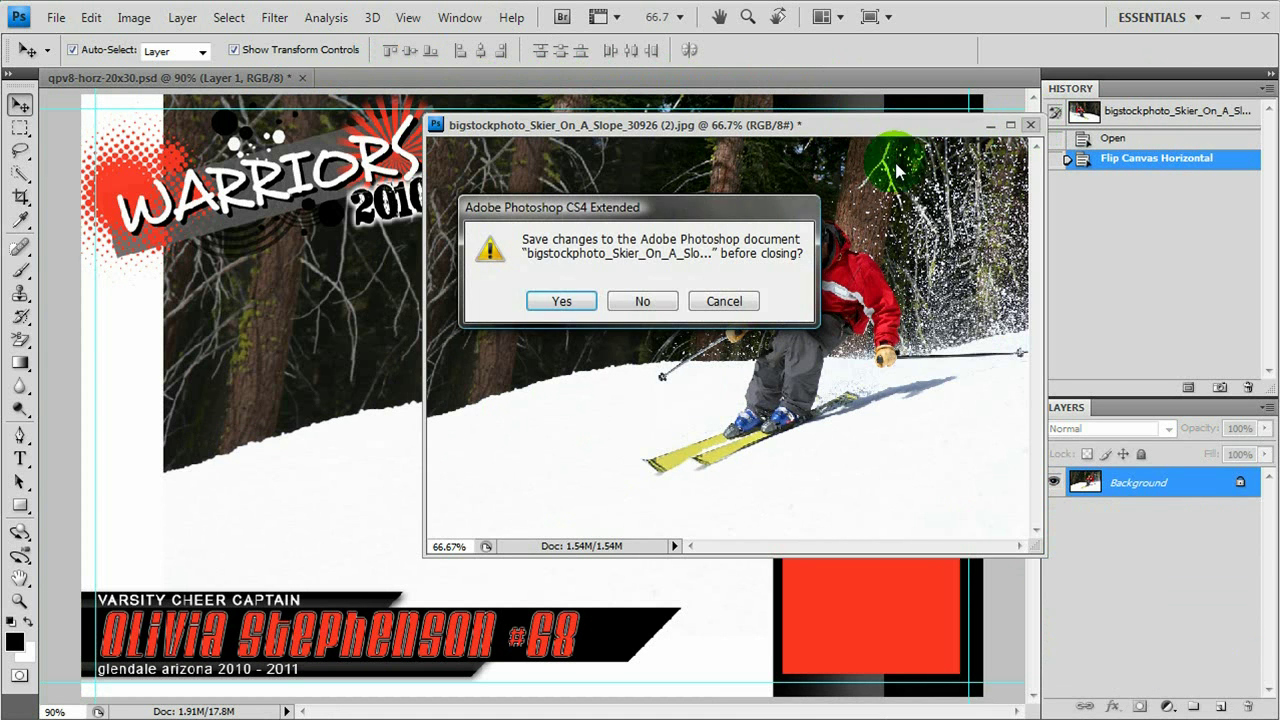
Decline saving the source photo, then shift the skier layer left and enlarge it to about 112%
click(640, 301)
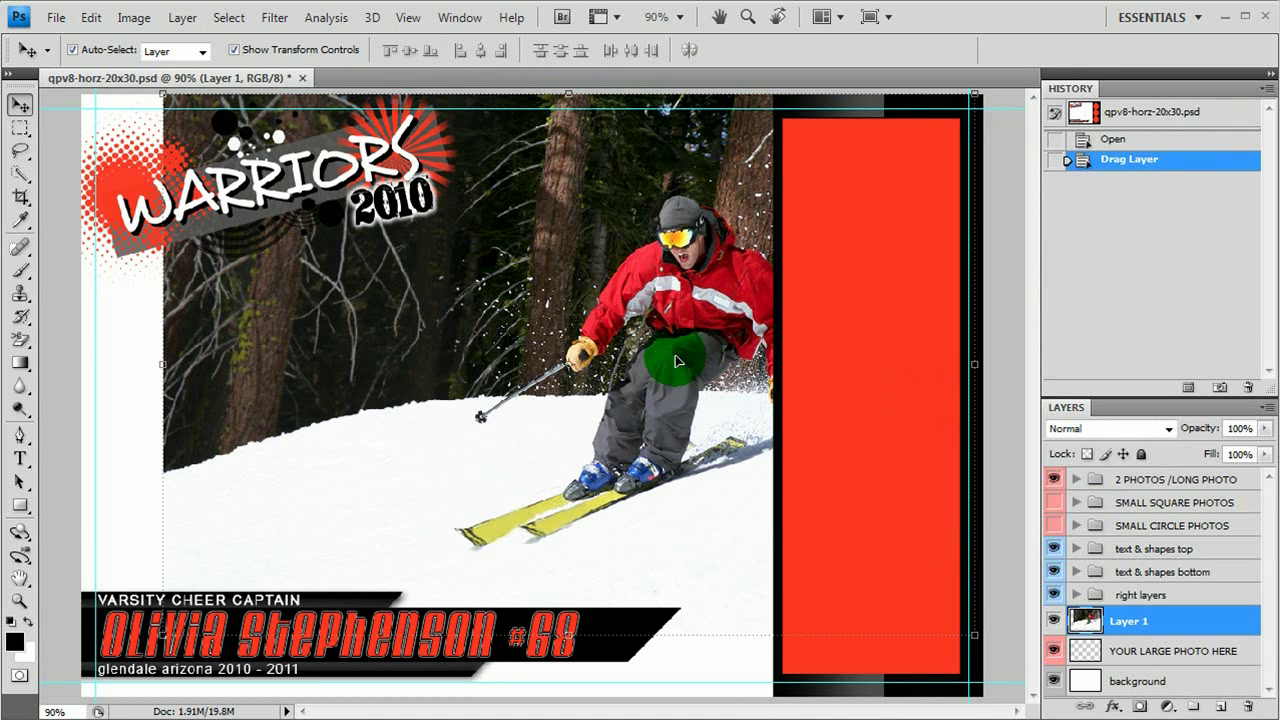
drag(492, 260, 372, 260)
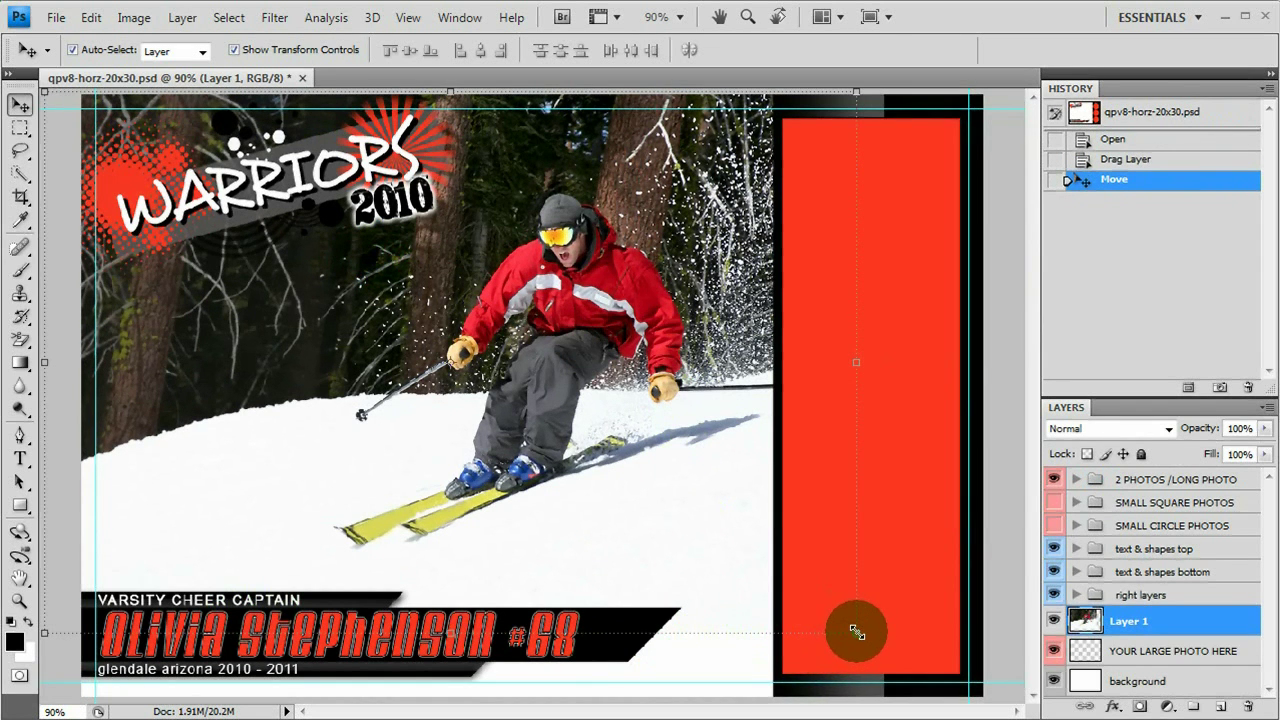
drag(857, 632, 949, 706)
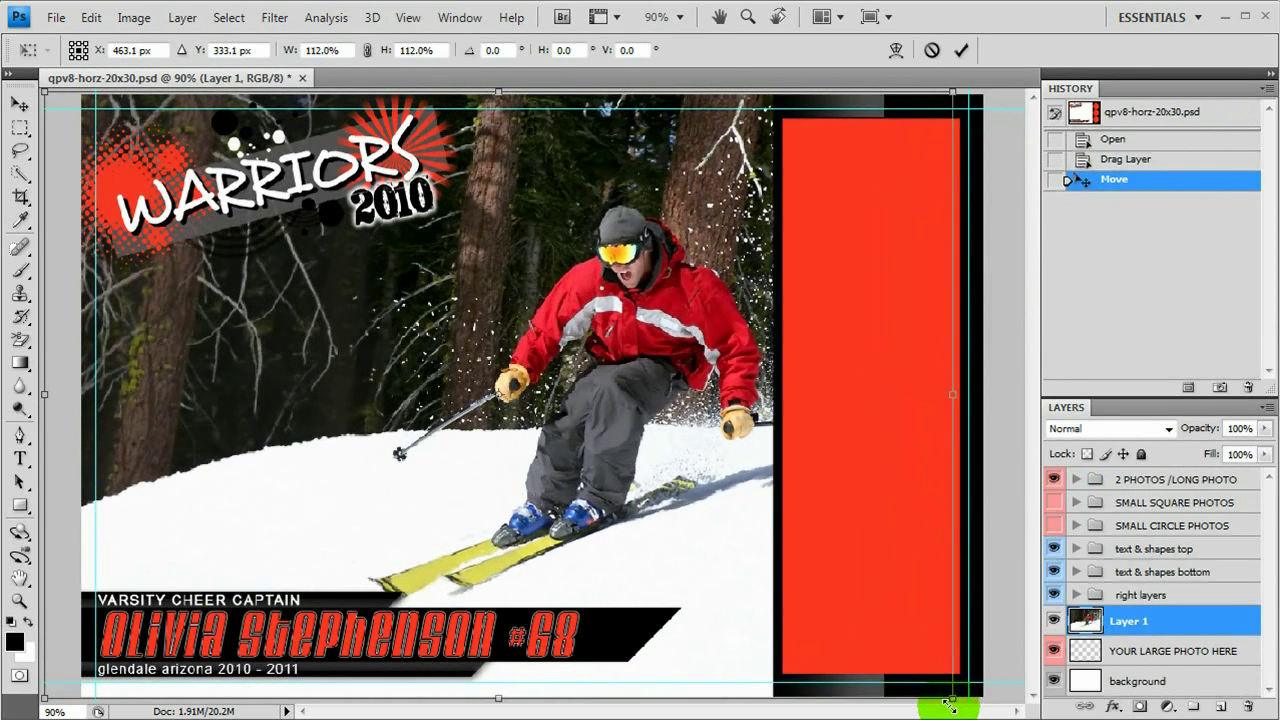
key(Return)
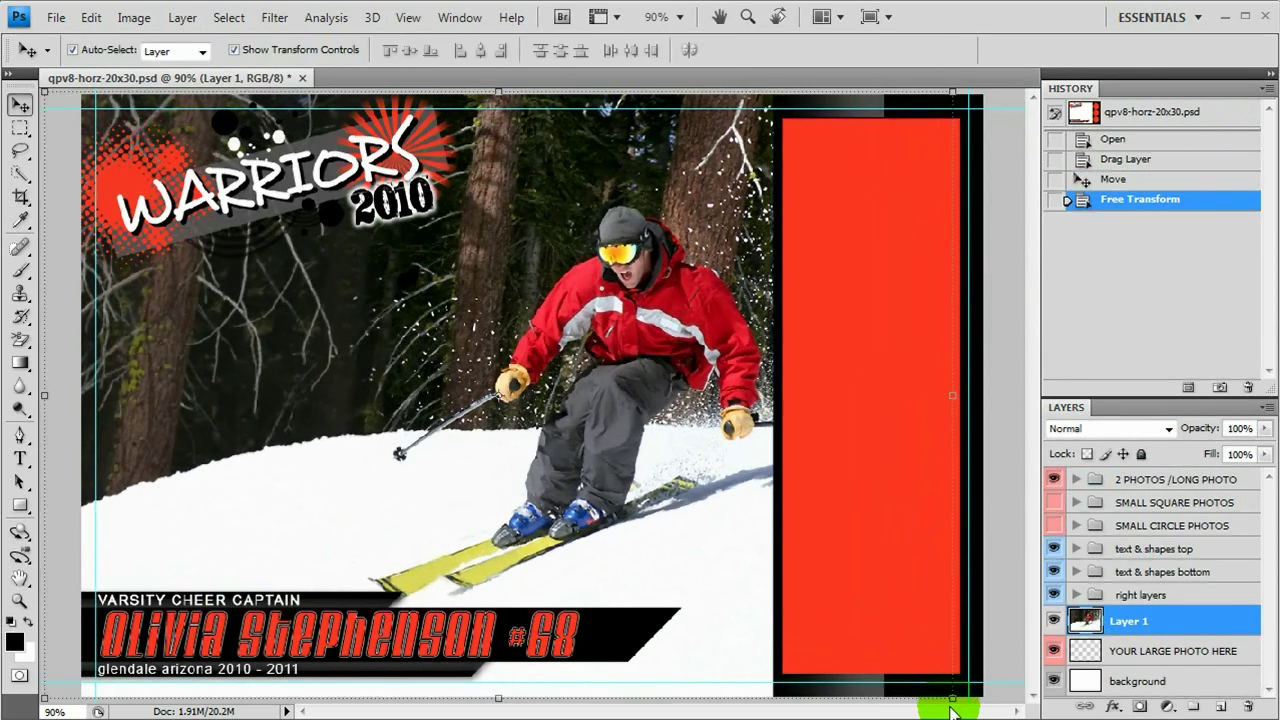
Nudge the skier photo left three times with Shift+Left, then once back right
key(shift+Left)
key(shift+Left)
key(shift+Left)
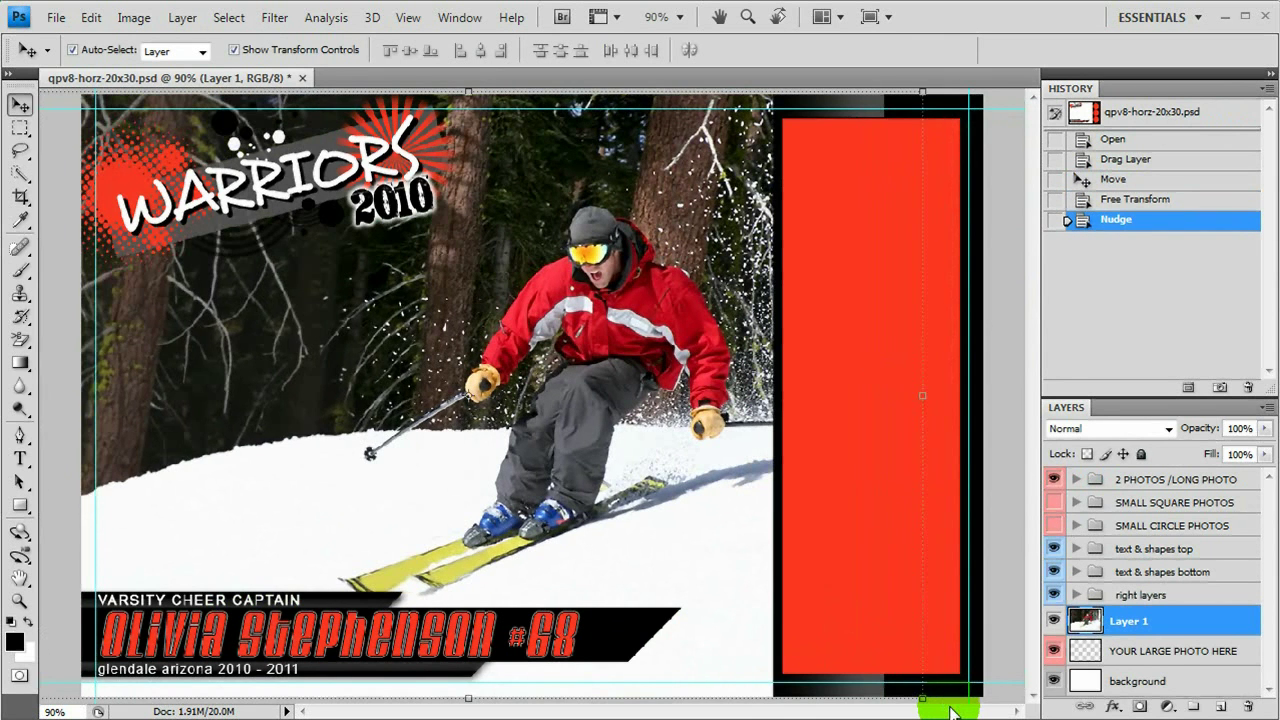
key(shift+Left)
key(shift+Left)
key(shift+Left)
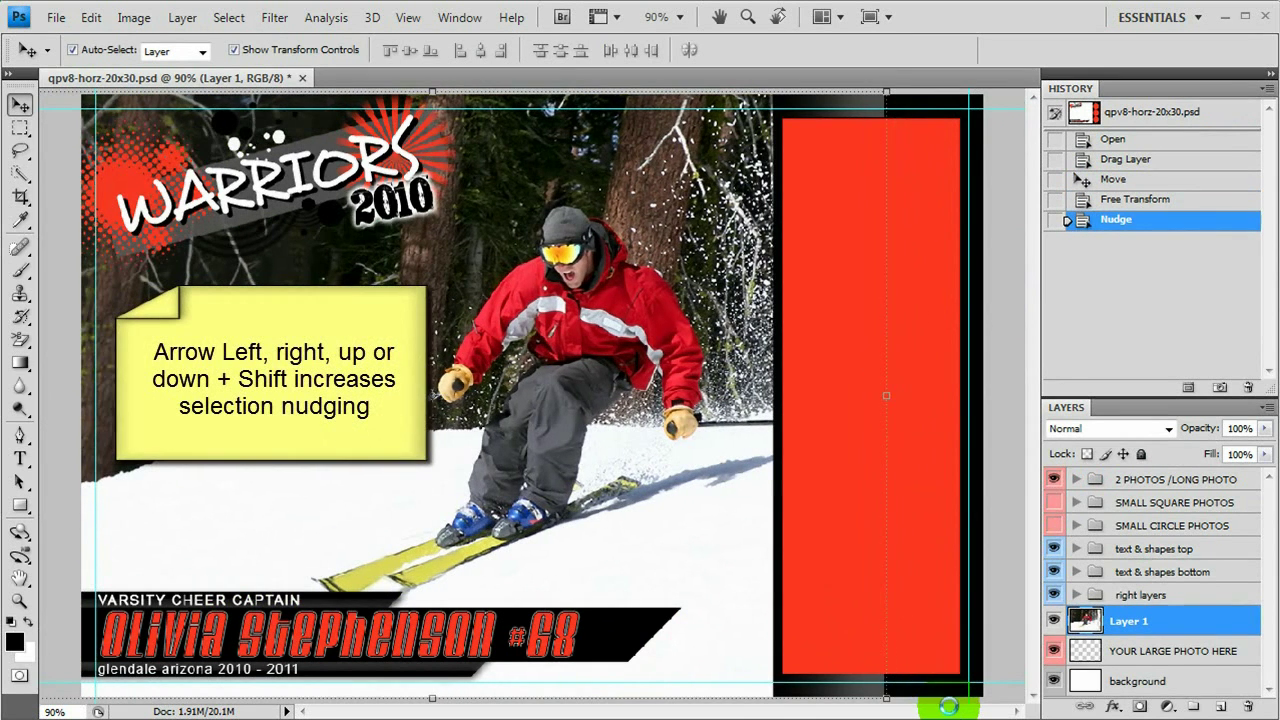
key(shift+Left)
key(shift+Left)
key(shift+Left)
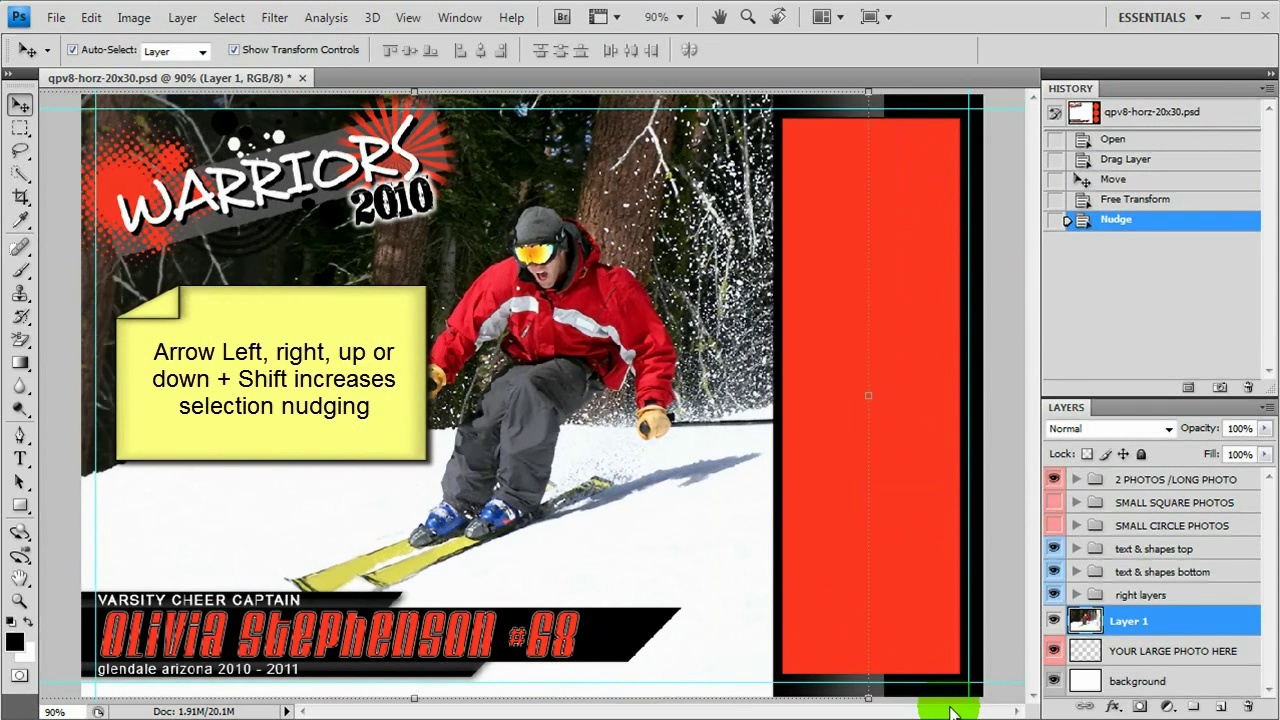
key(shift+Right)
key(shift+Right)
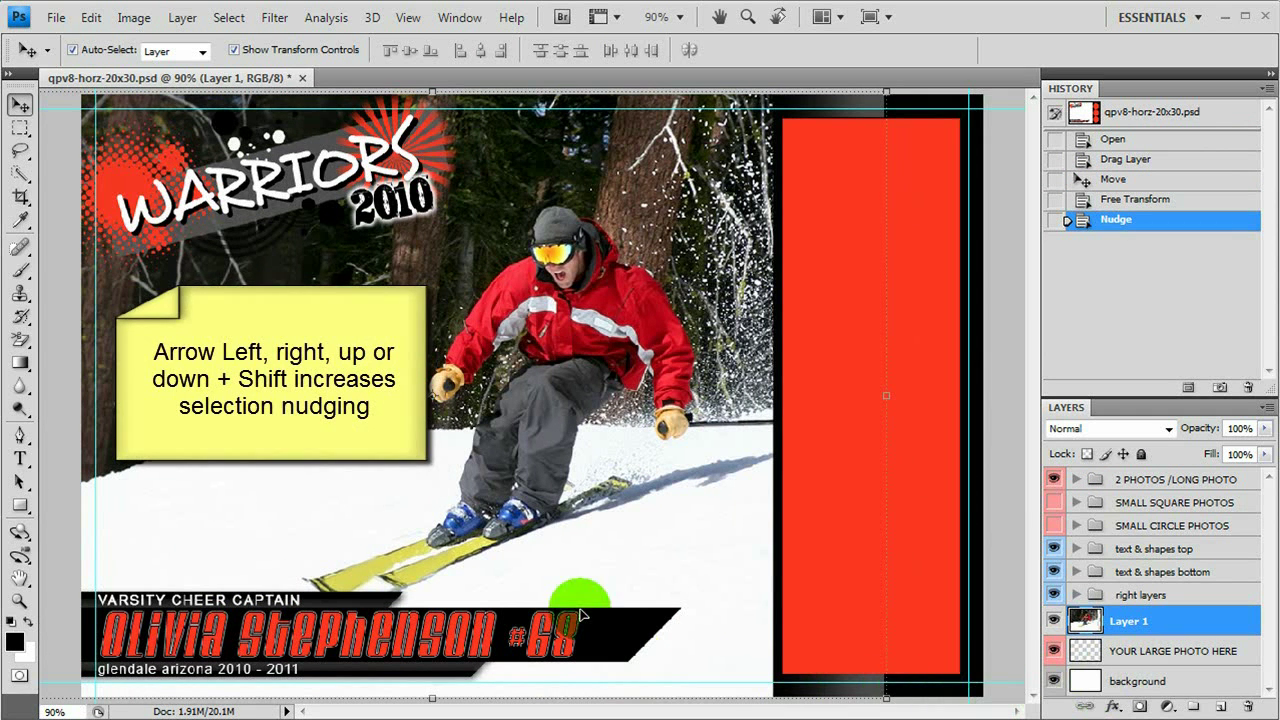
Open the Happy_Guy photo and float it in its own window
click(56, 18)
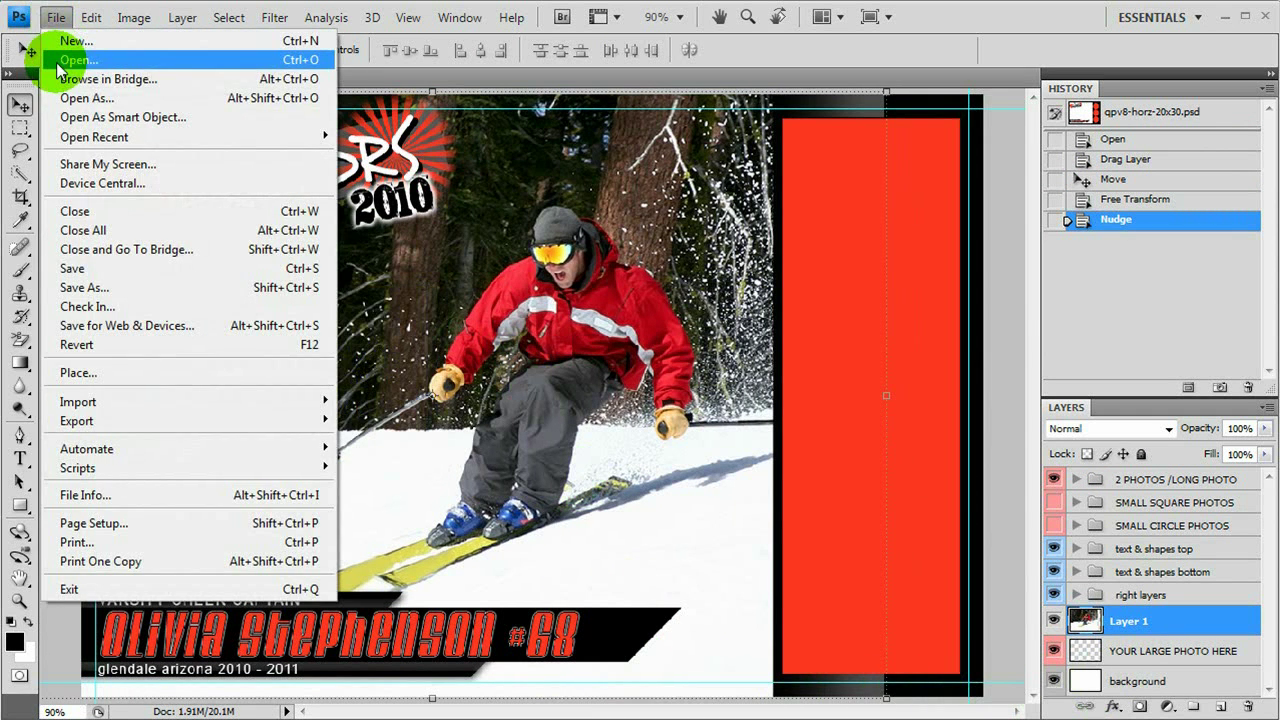
click(58, 60)
click(408, 125)
click(360, 131)
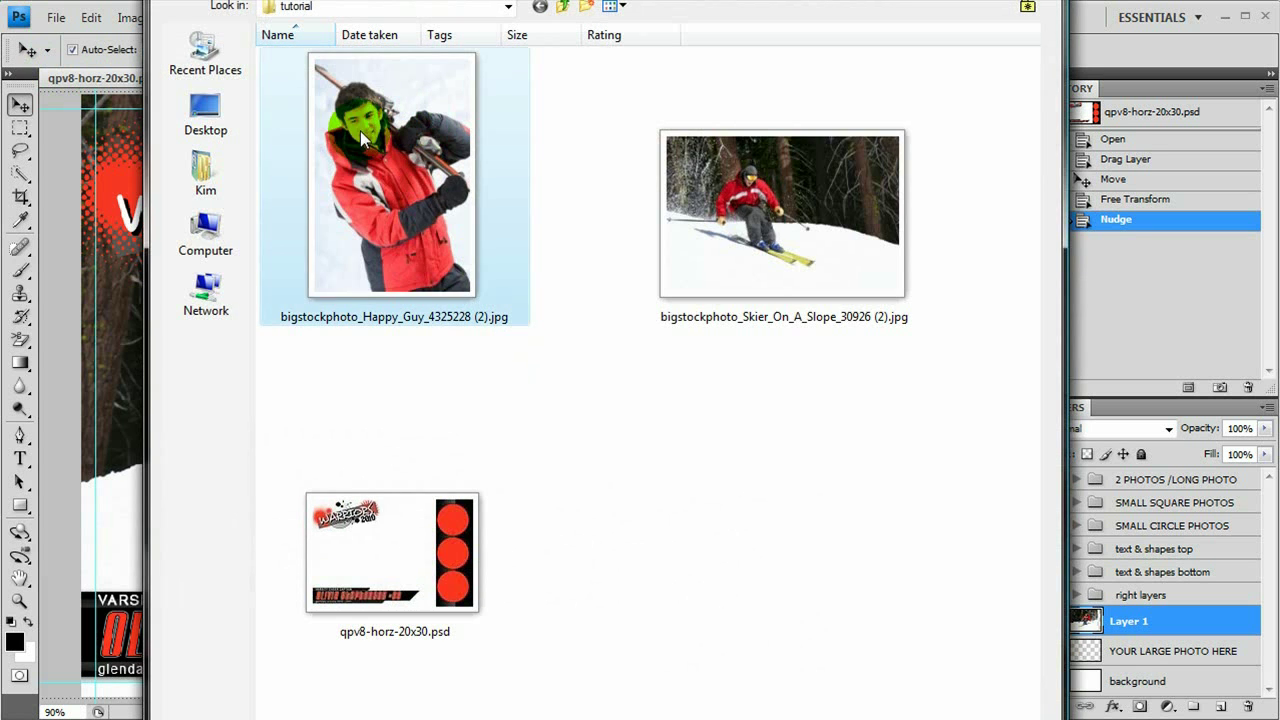
key(Return)
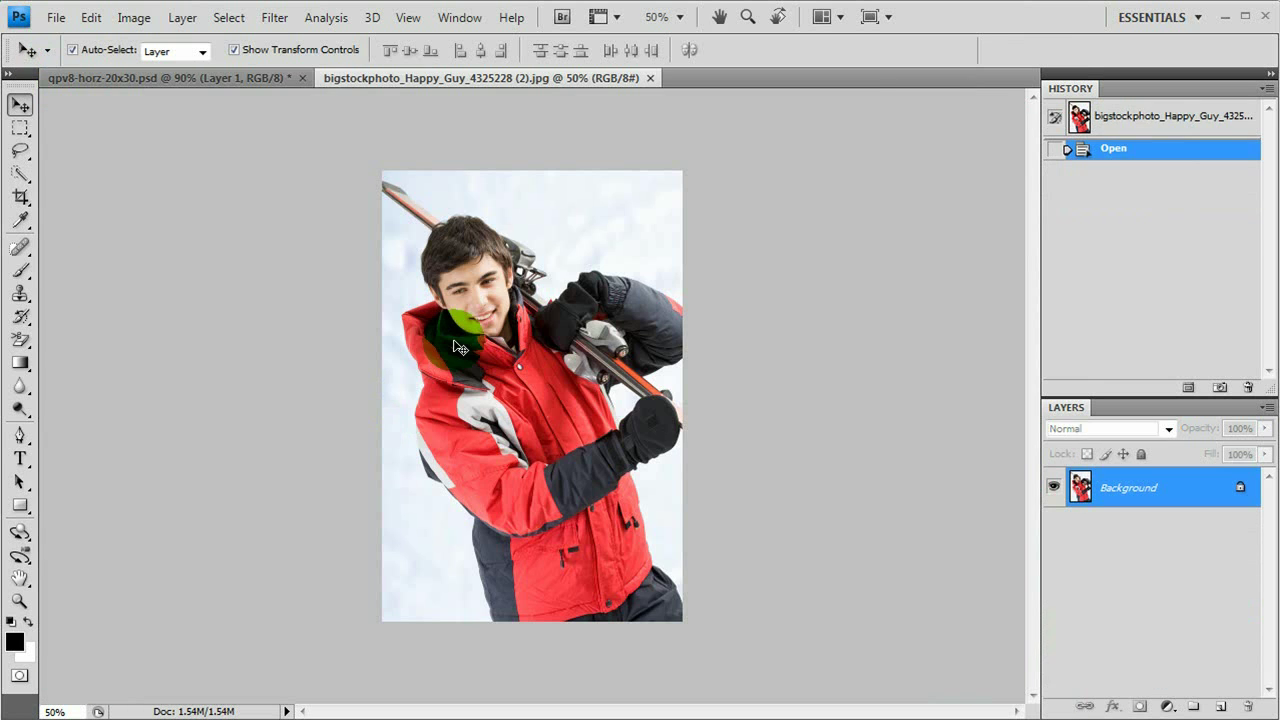
drag(512, 78, 1043, 92)
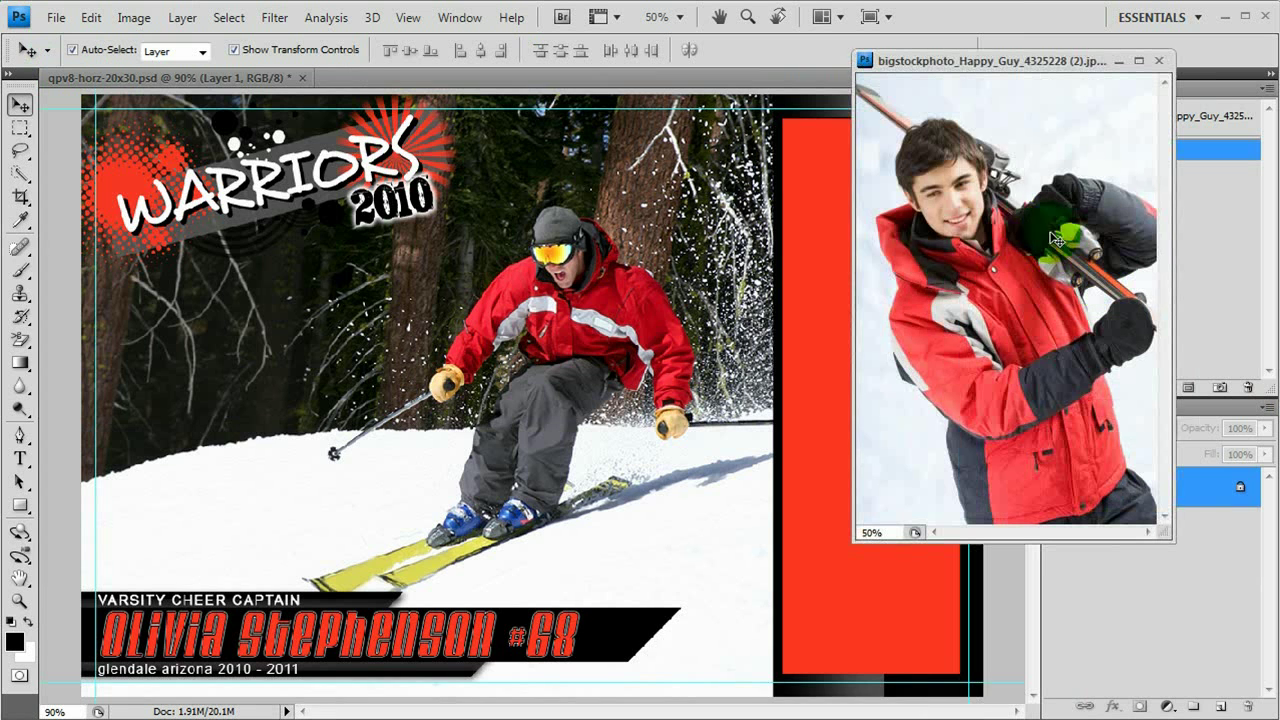
Target CLIP LONG RECTANGLE PHOTO HERE and drag the smiling skier onto the poster as Layer 2
drag(980, 152, 637, 80)
click(660, 290)
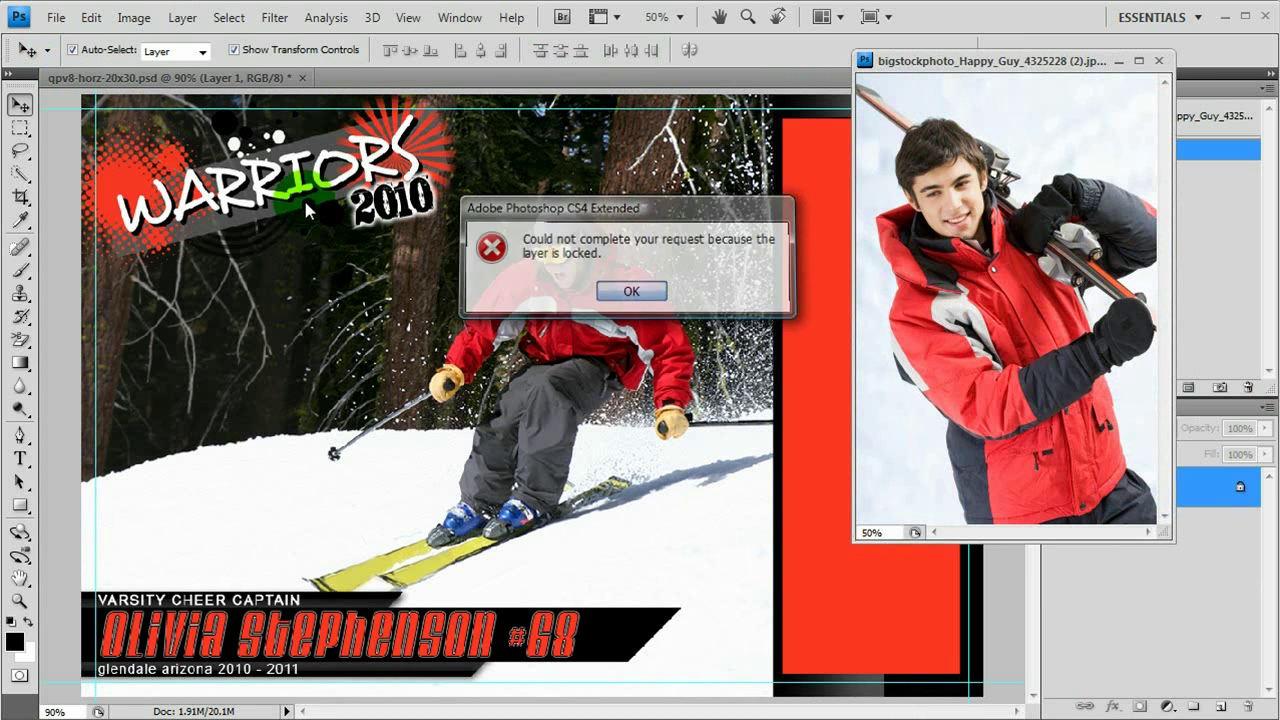
drag(1050, 61, 740, 62)
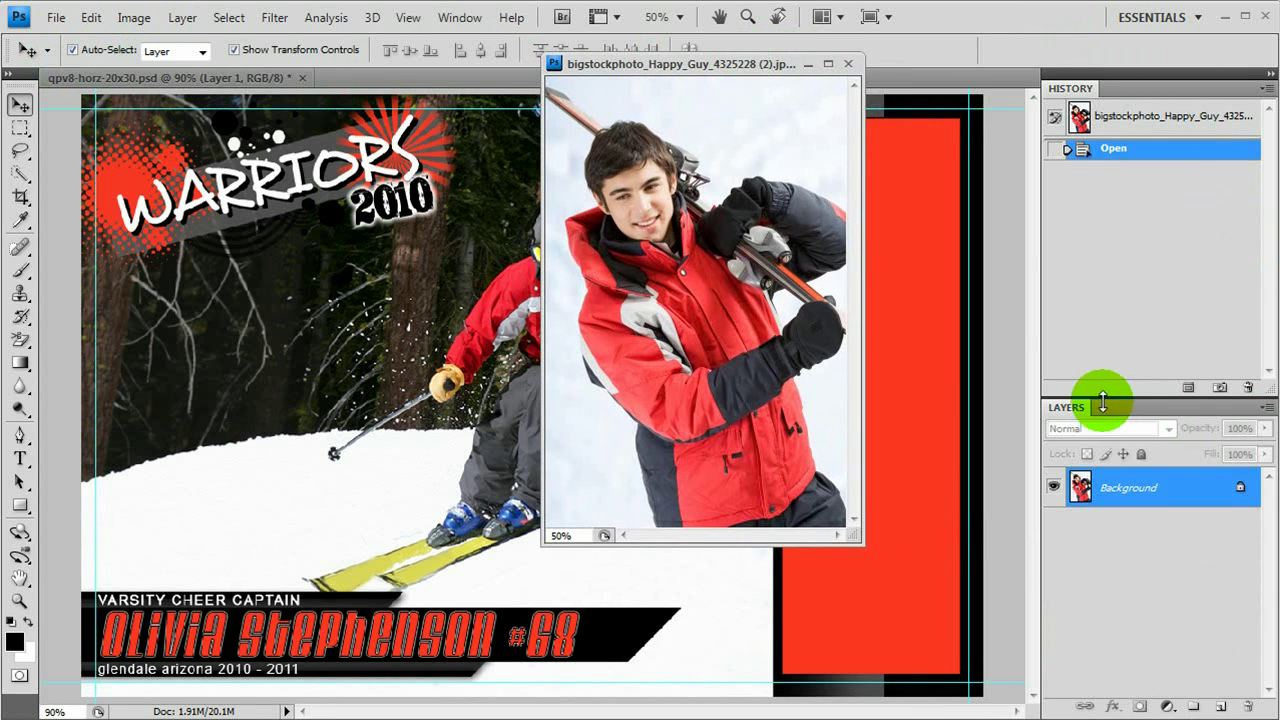
click(255, 77)
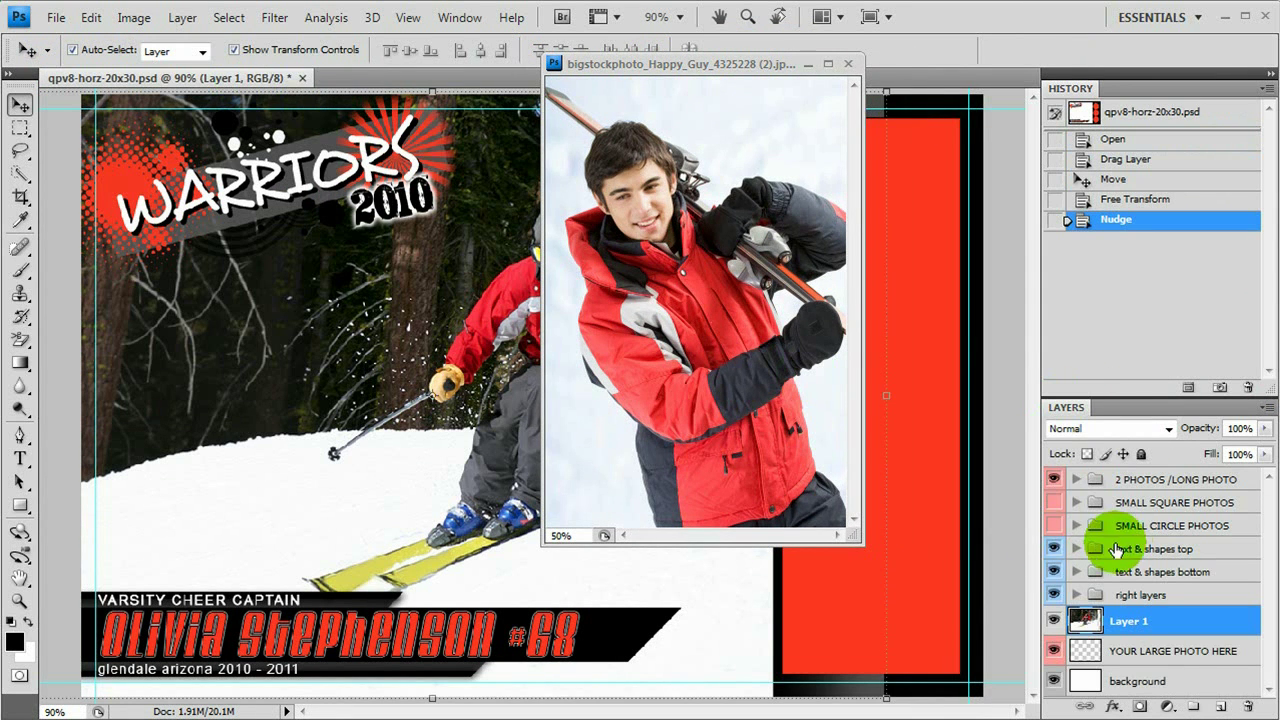
click(1075, 480)
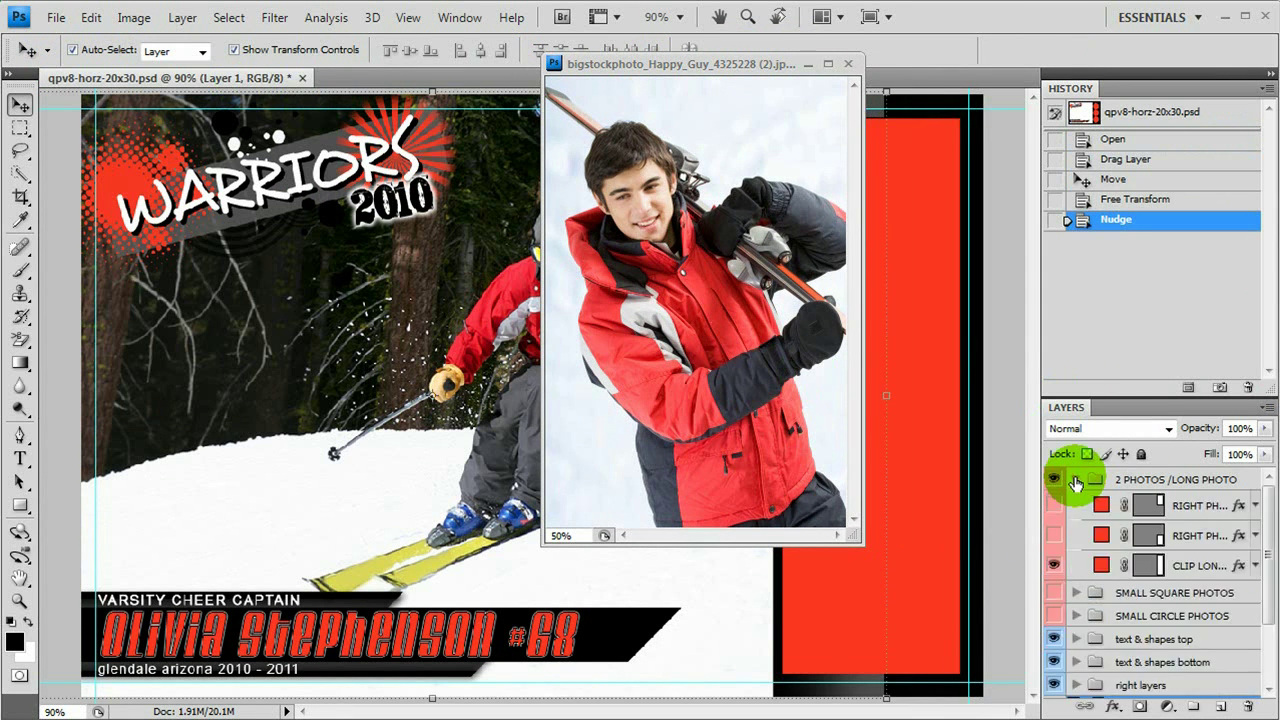
click(1189, 575)
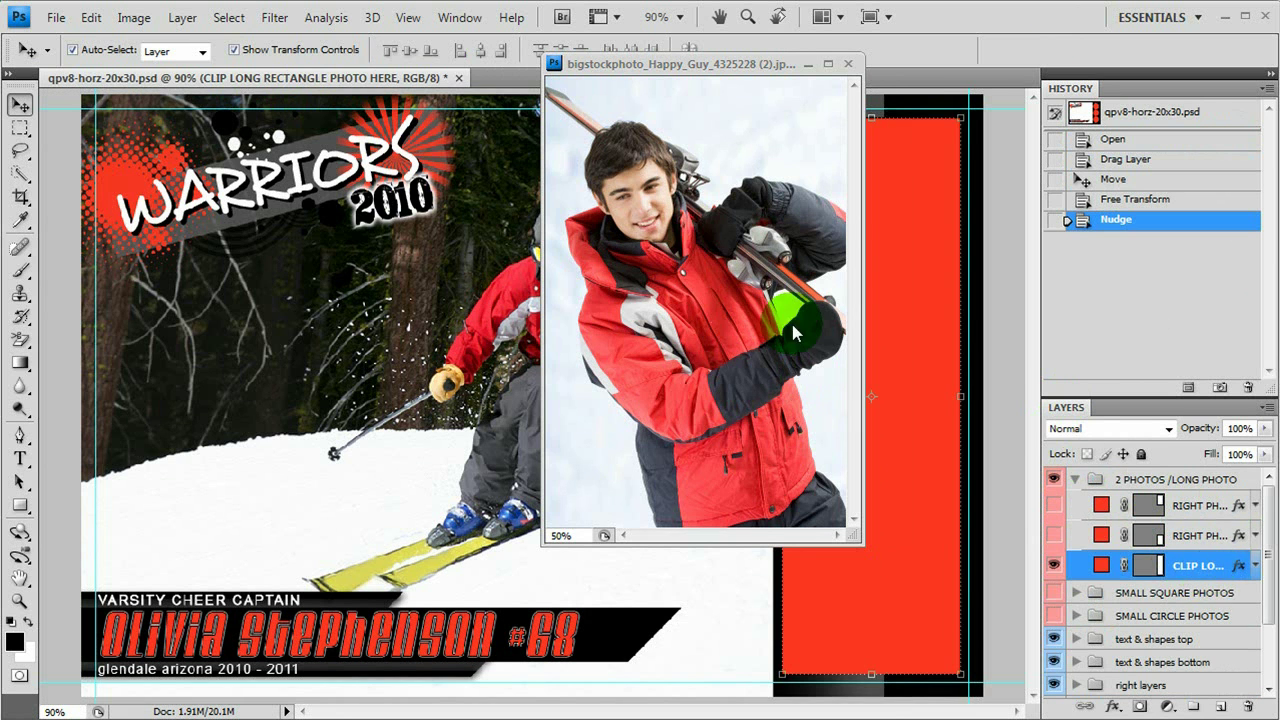
drag(647, 164, 826, 272)
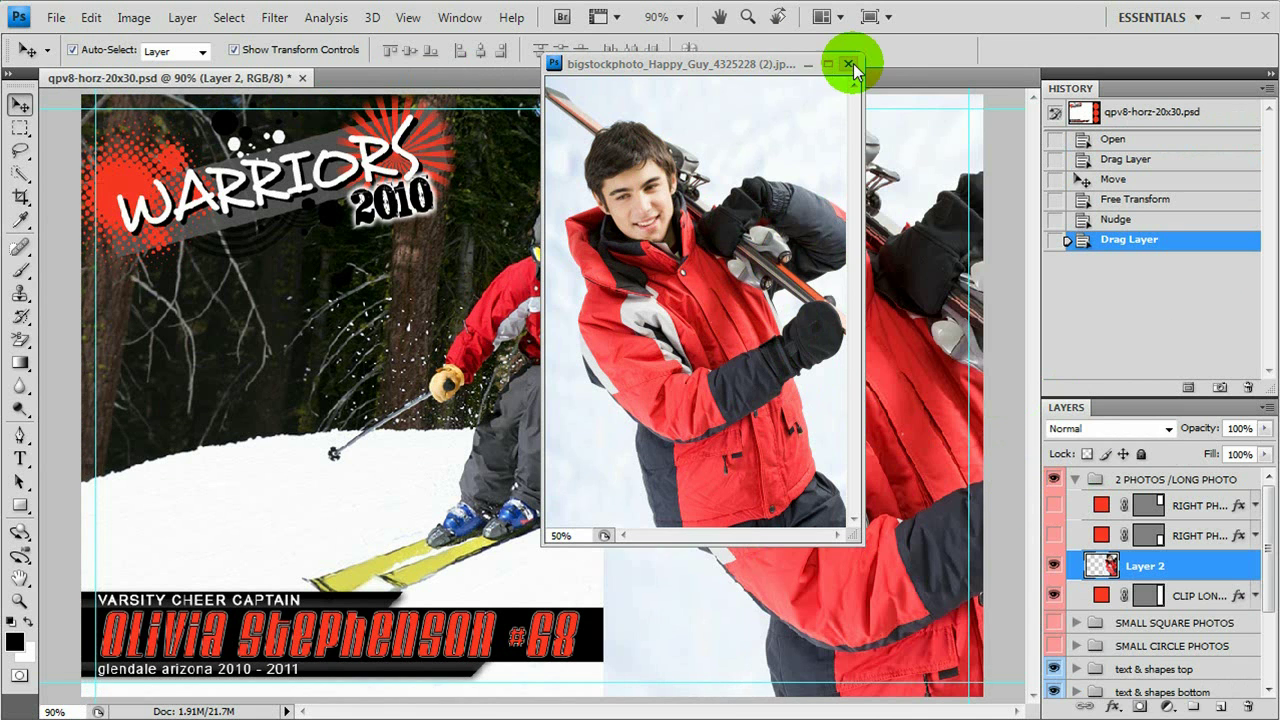
Close the smiling skier window, zoom out, and scale Layer 2 down to about 71%
click(848, 63)
click(408, 17)
click(440, 202)
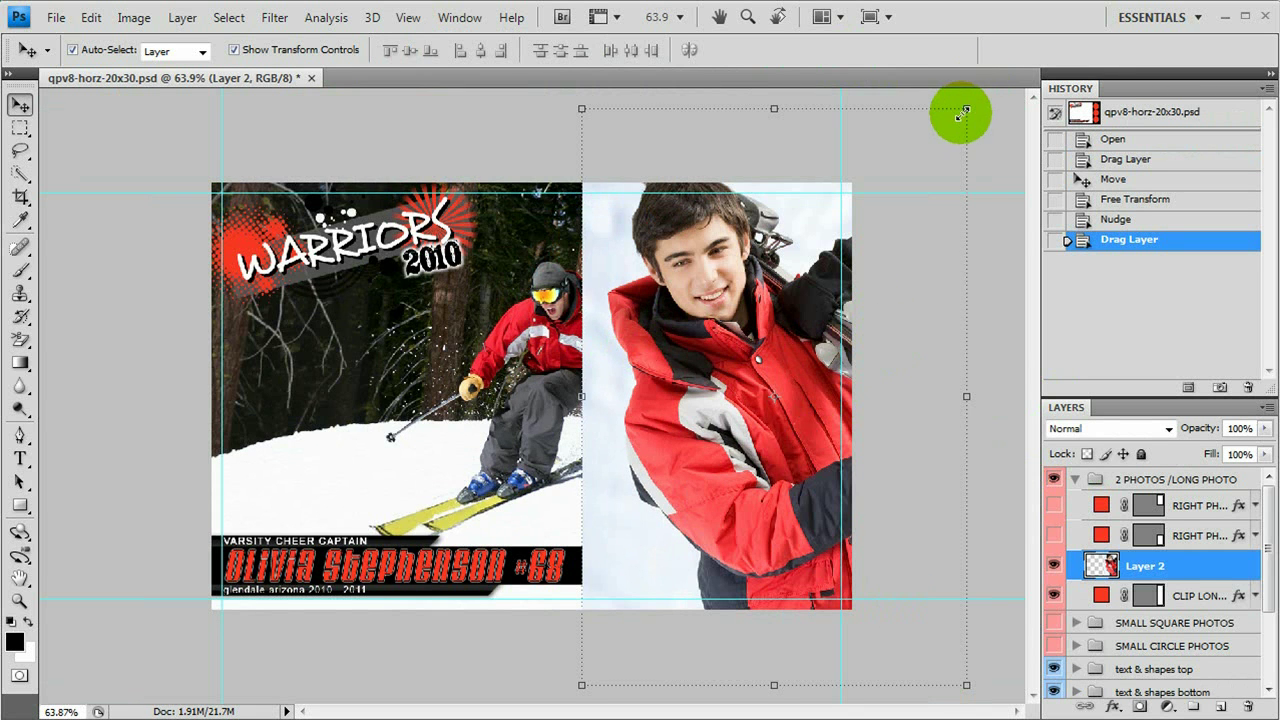
drag(965, 111, 873, 168)
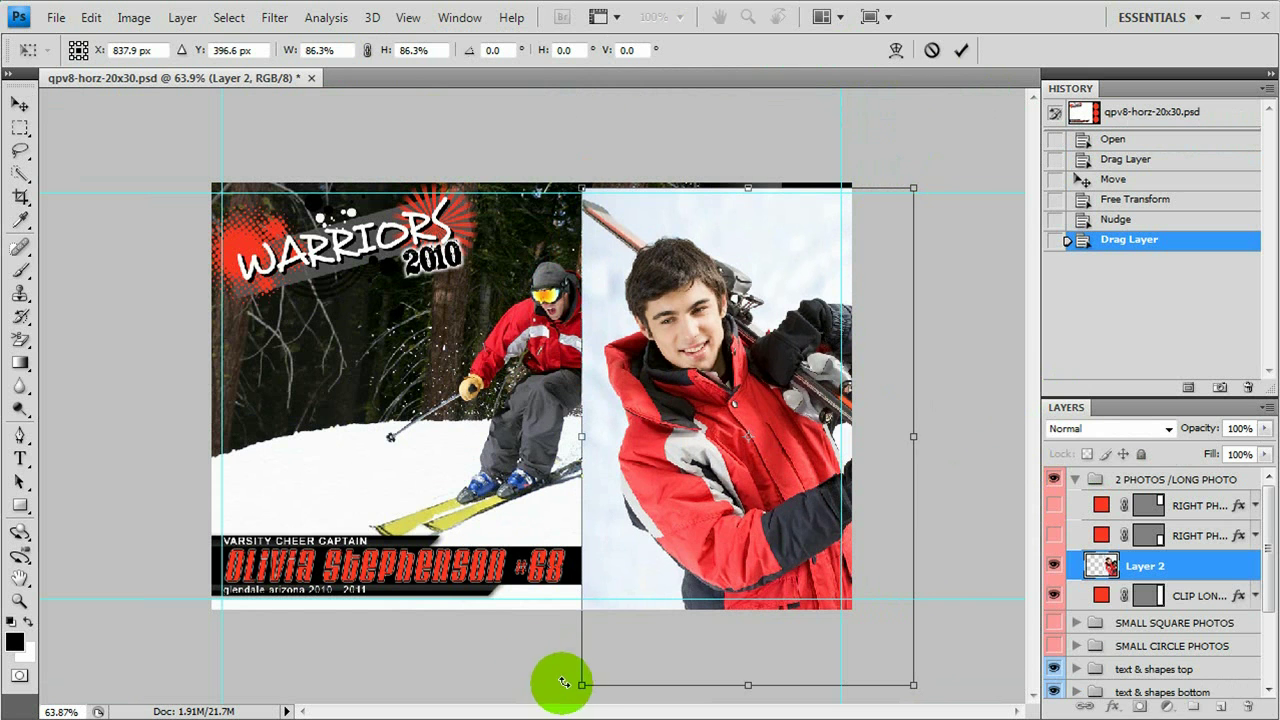
drag(585, 681, 671, 613)
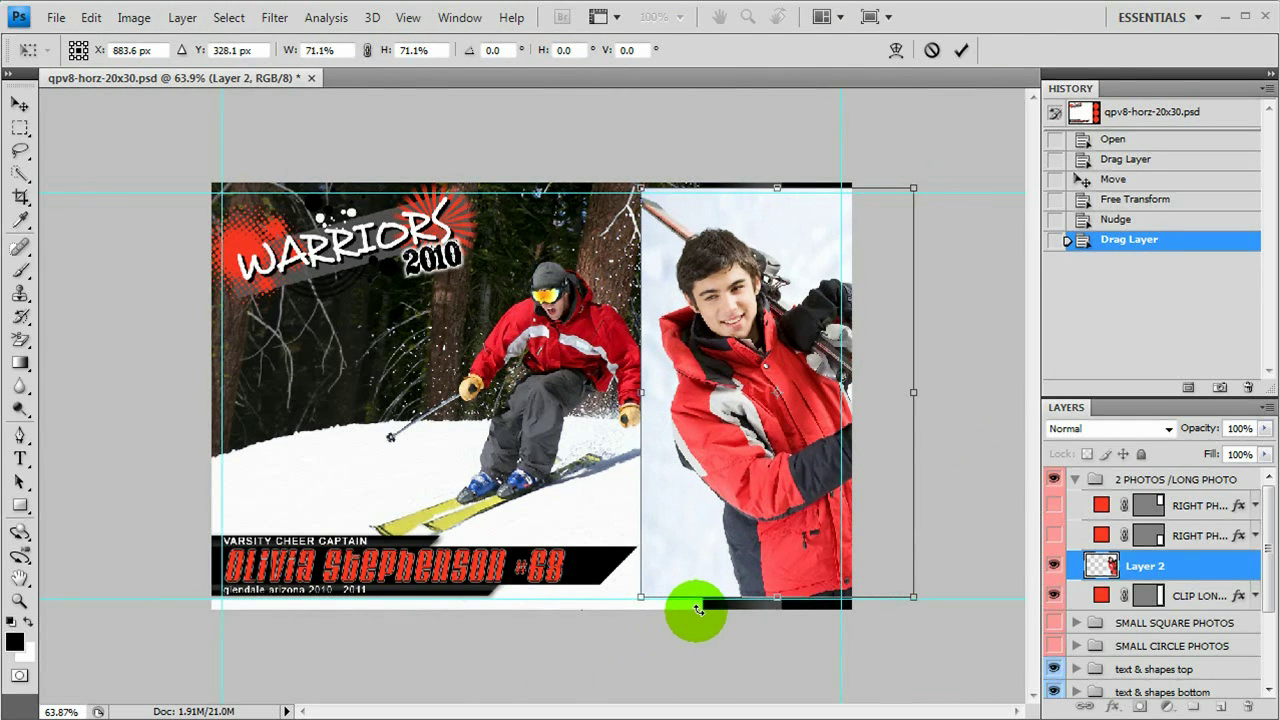
key(Return)
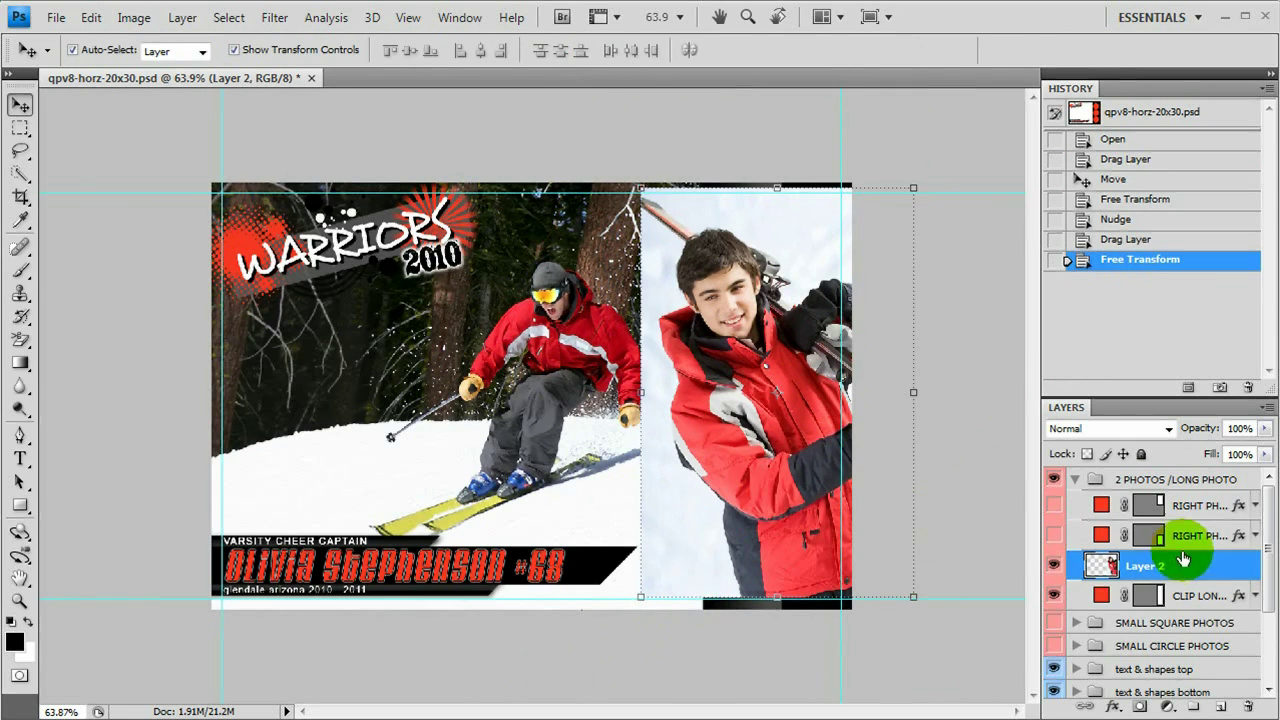
Clip Layer 2 into the long frame and position his face within it
right_click(1176, 566)
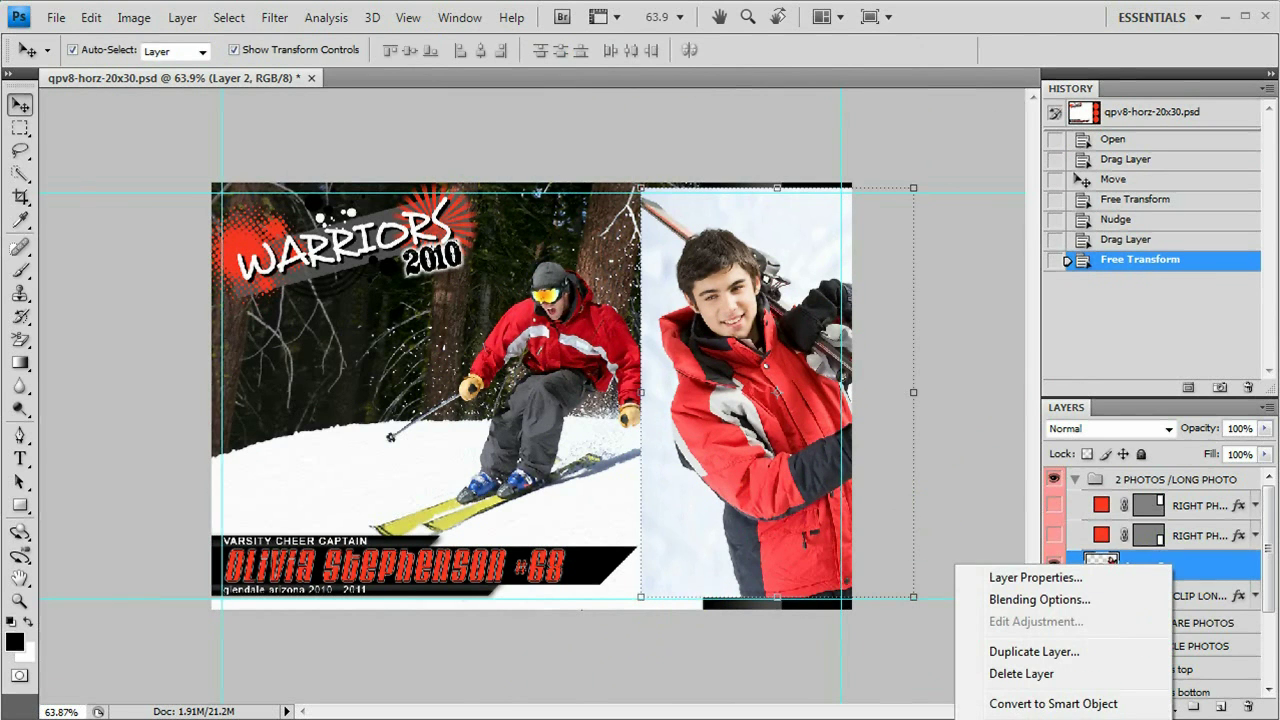
key(ctrl+alt+g)
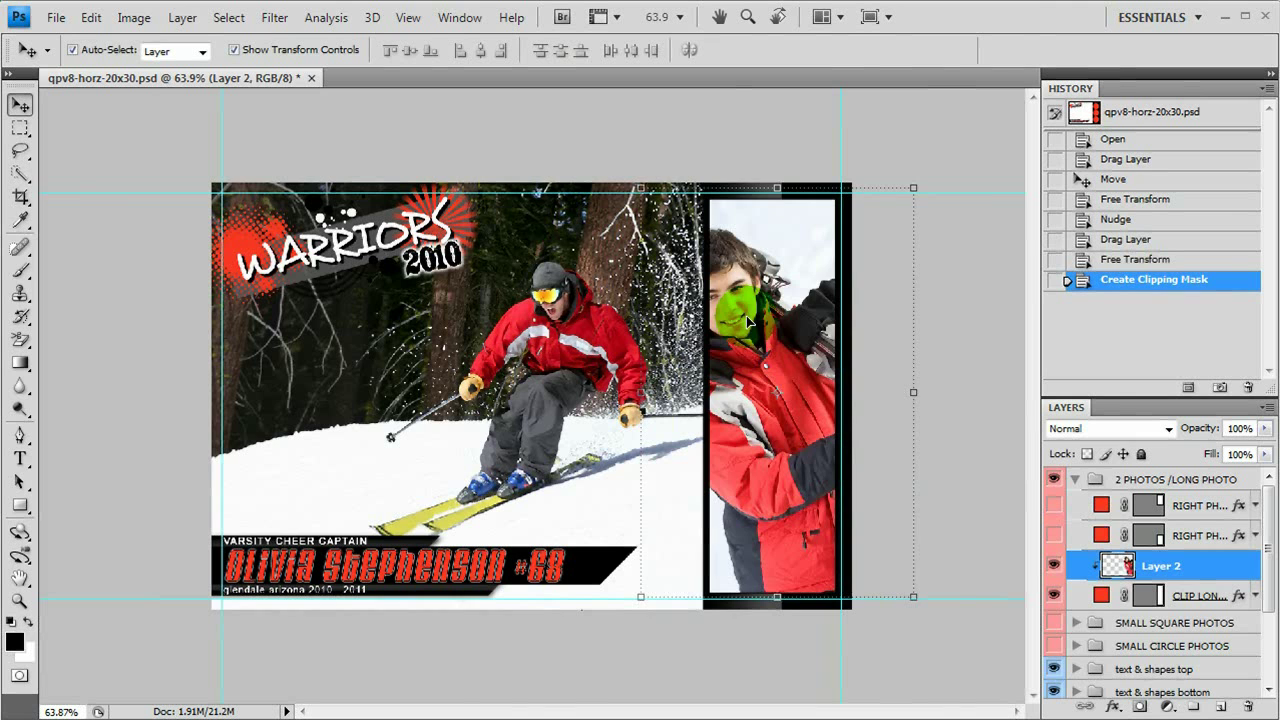
drag(740, 318, 769, 314)
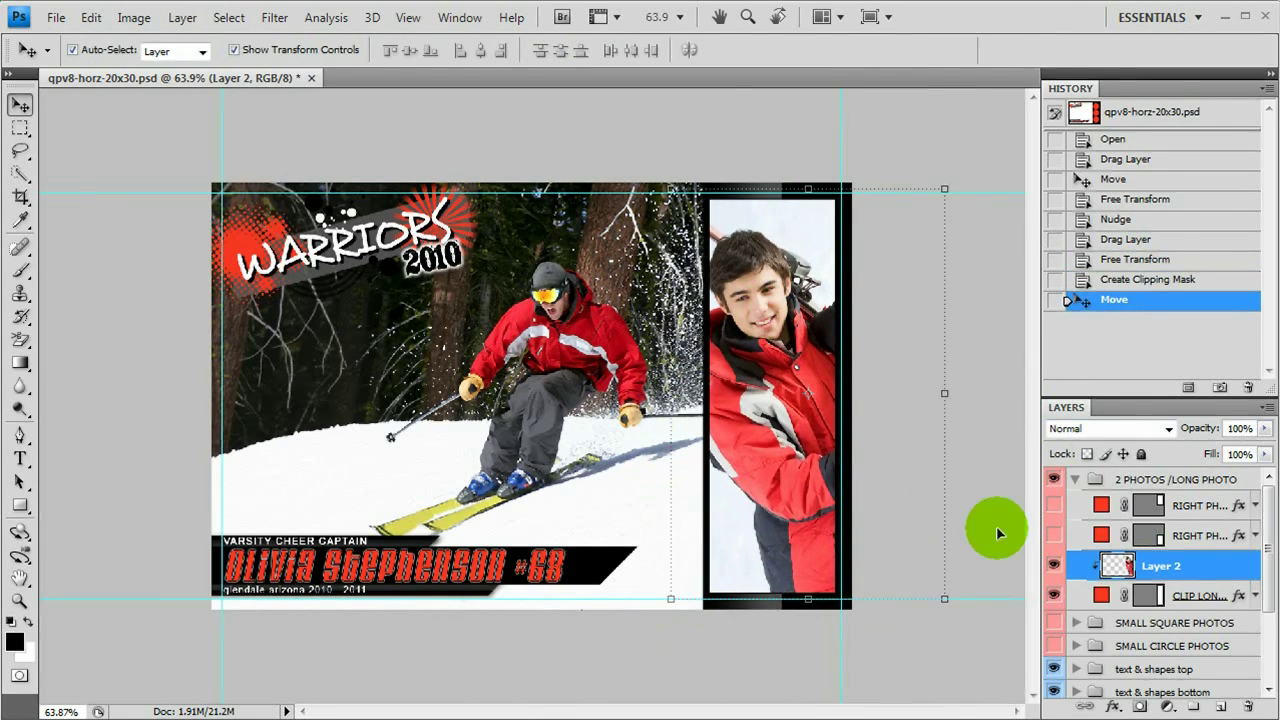
Deselect Layer 2, collapse 2 PHOTOS /LONG PHOTO, and select the WARRIORS text layer
click(878, 305)
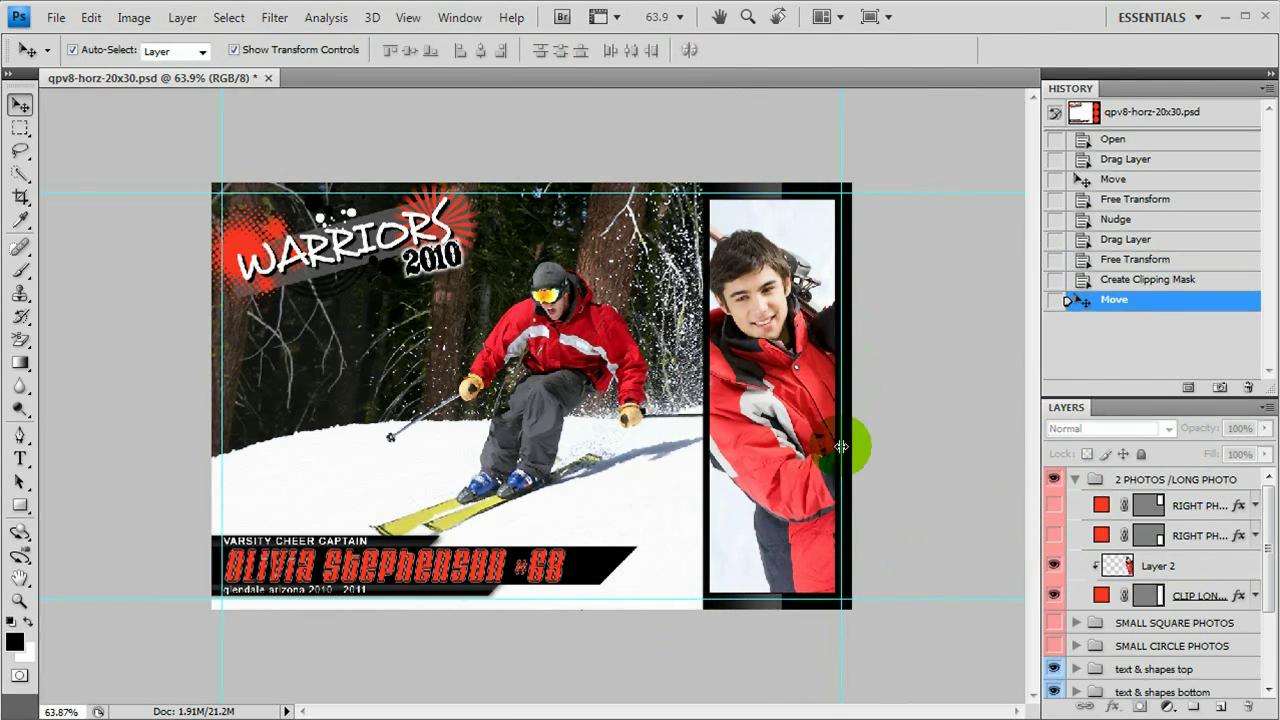
click(1075, 479)
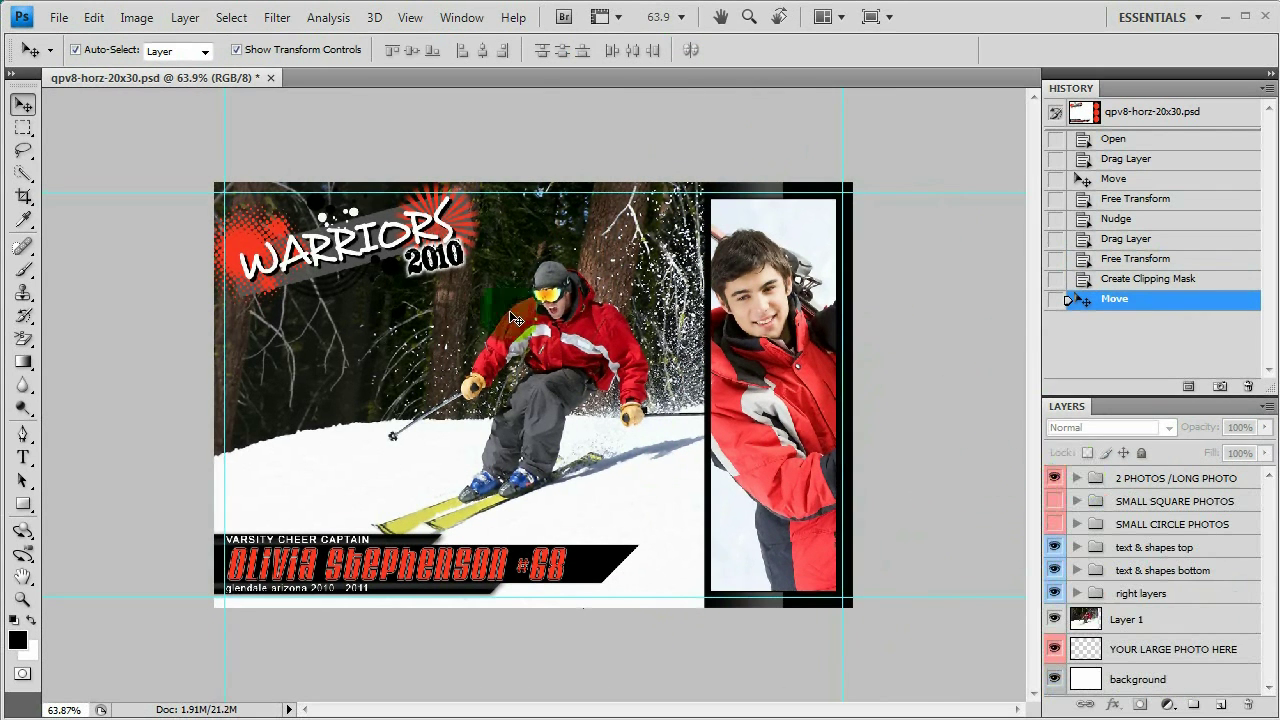
click(330, 240)
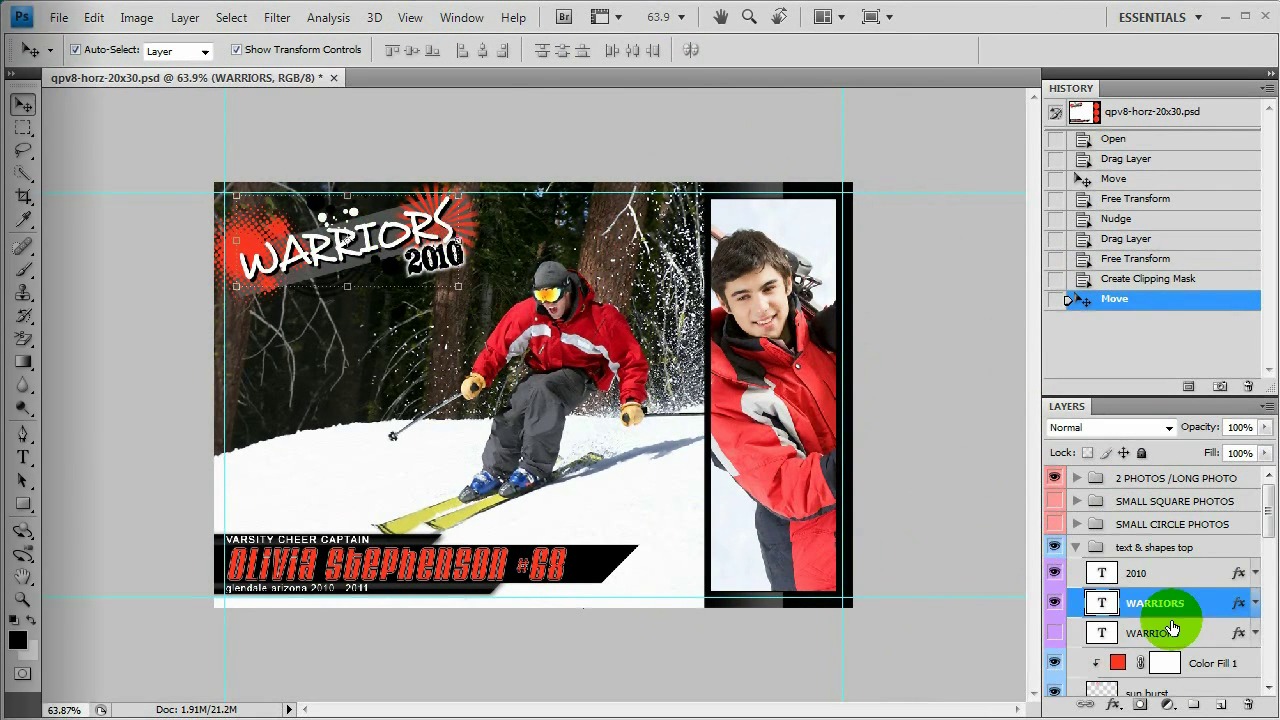